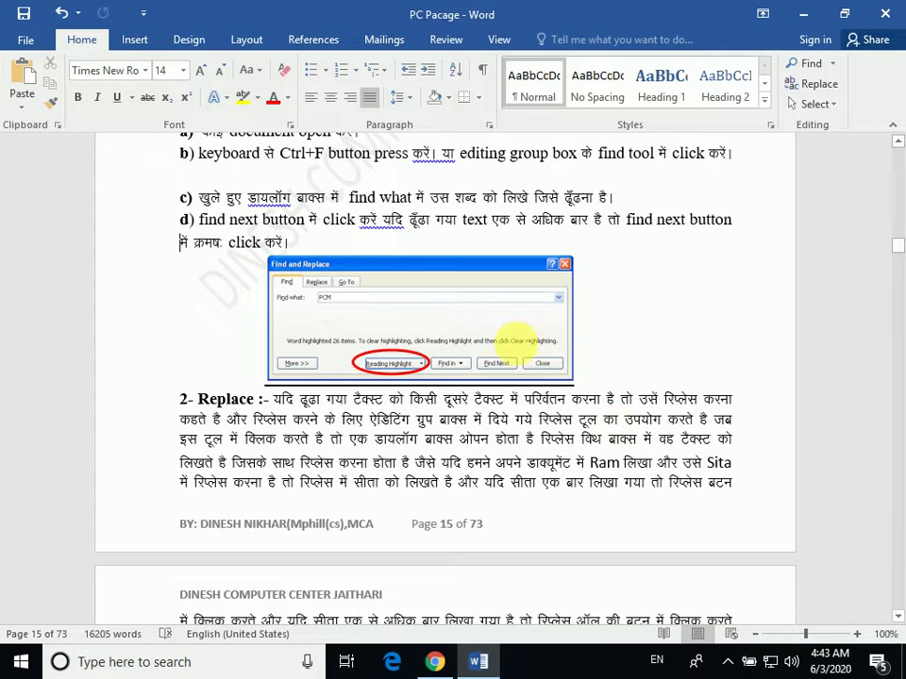
- Scroll up to page 15's Text Editing Tools list of Find, Replace, Select, Cut, Copy and Paste
{"action": "scroll", "coordinate": [406, 467], "scroll_direction": "up", "scroll_amount": 3}
{"action": "scroll", "coordinate": [405, 466], "scroll_direction": "up", "scroll_amount": 2}
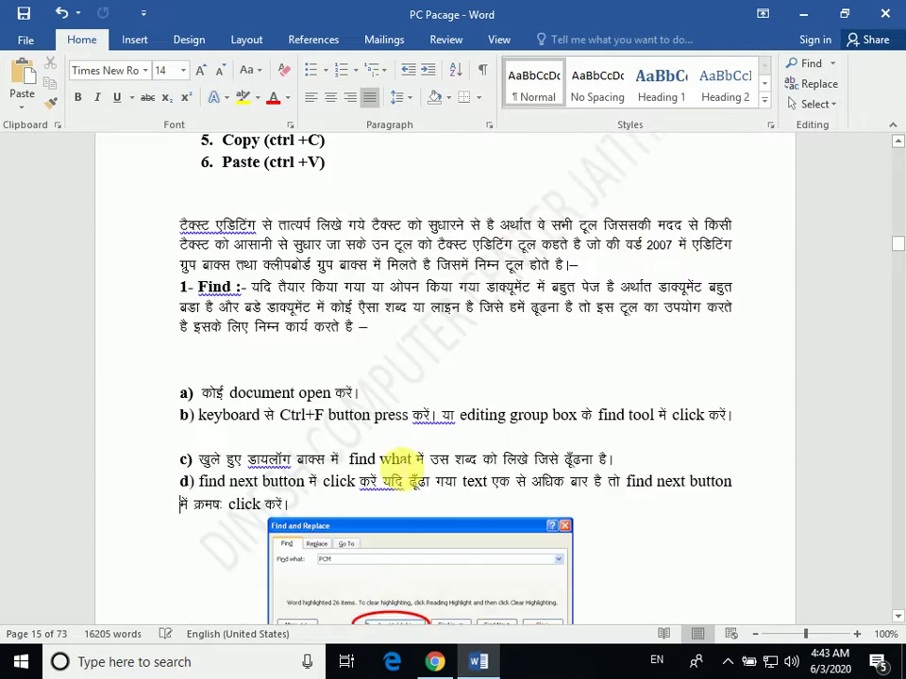
{"action": "scroll", "coordinate": [401, 467], "scroll_direction": "up", "scroll_amount": 1}
{"action": "scroll", "coordinate": [398, 467], "scroll_direction": "up", "scroll_amount": 3}
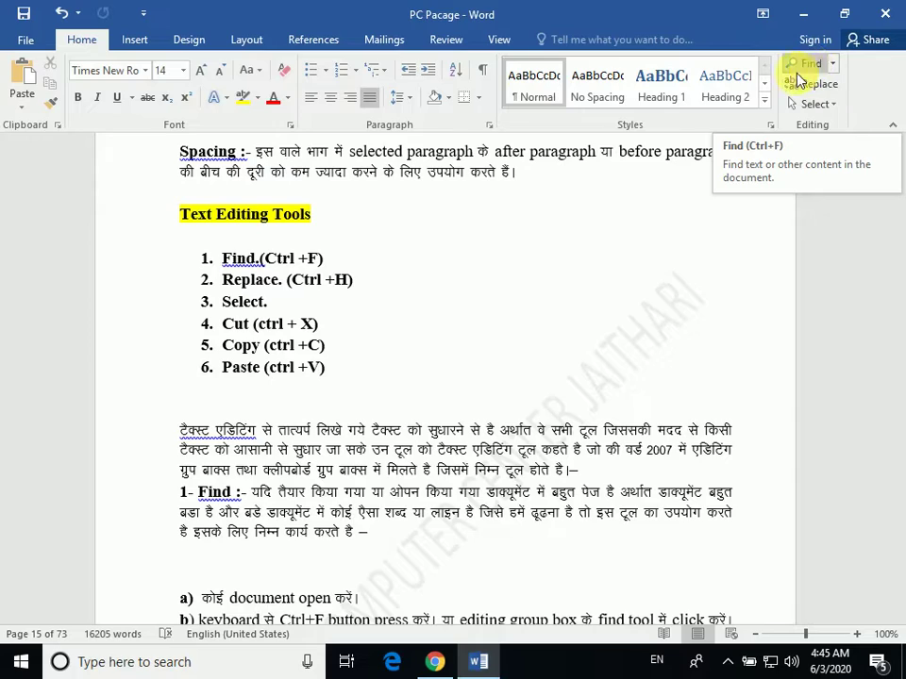
- Scroll around the Text Editing Tools section on page 15
{"action": "scroll", "coordinate": [504, 377], "scroll_direction": "up", "scroll_amount": 5}
{"action": "scroll", "coordinate": [504, 377], "scroll_direction": "down", "scroll_amount": 8}
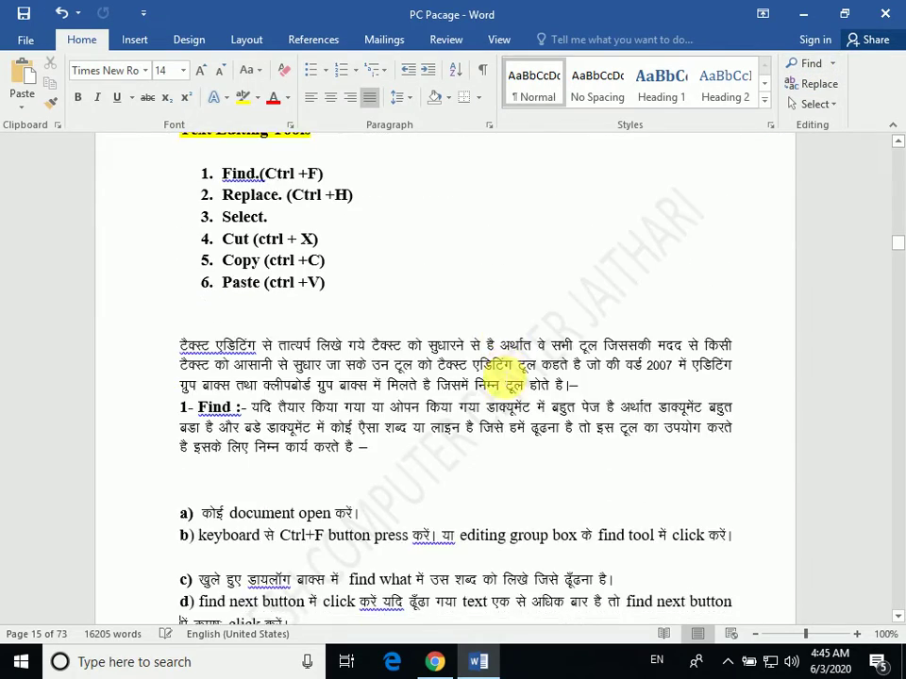
{"action": "scroll", "coordinate": [504, 377], "scroll_direction": "down", "scroll_amount": 4}
{"action": "scroll", "coordinate": [505, 377], "scroll_direction": "up", "scroll_amount": 1}
{"action": "scroll", "coordinate": [505, 377], "scroll_direction": "down", "scroll_amount": 1}
{"action": "scroll", "coordinate": [505, 378], "scroll_direction": "down", "scroll_amount": 5}
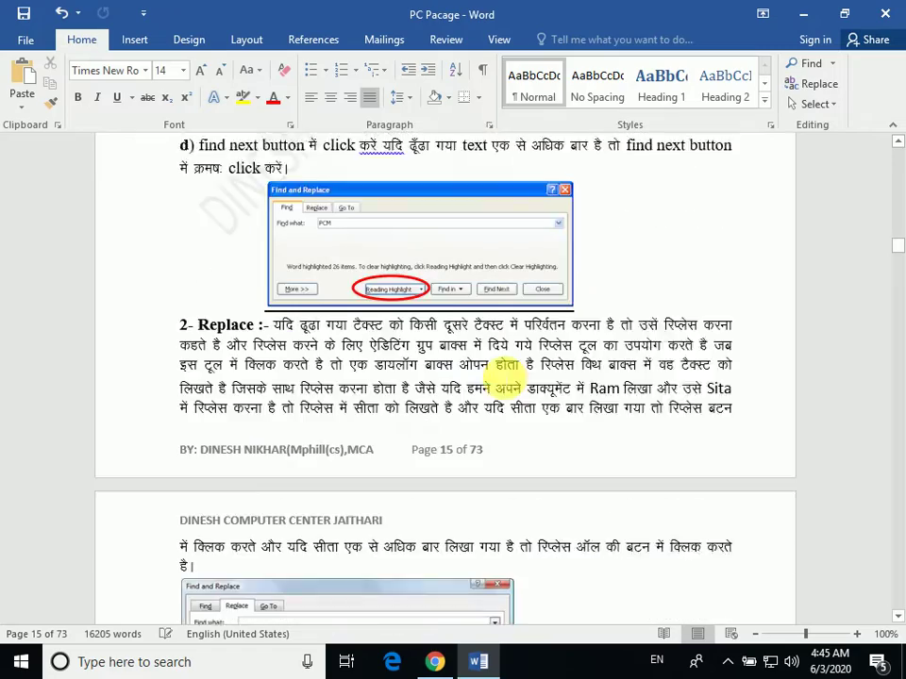
{"action": "scroll", "coordinate": [505, 377], "scroll_direction": "down", "scroll_amount": 1}
{"action": "scroll", "coordinate": [505, 377], "scroll_direction": "up", "scroll_amount": 8}
{"action": "scroll", "coordinate": [505, 377], "scroll_direction": "up", "scroll_amount": 7}
{"action": "scroll", "coordinate": [505, 377], "scroll_direction": "up", "scroll_amount": 1}
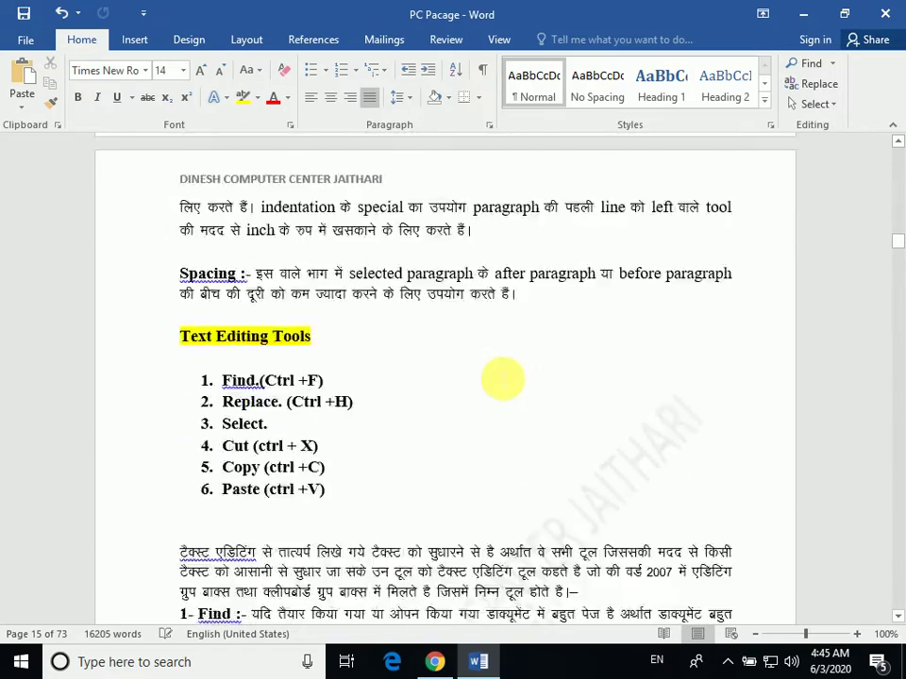
{"action": "scroll", "coordinate": [505, 378], "scroll_direction": "down", "scroll_amount": 4}
{"action": "scroll", "coordinate": [504, 378], "scroll_direction": "down", "scroll_amount": 12}
{"action": "scroll", "coordinate": [503, 377], "scroll_direction": "down", "scroll_amount": 6}
{"action": "scroll", "coordinate": [501, 375], "scroll_direction": "down", "scroll_amount": 1}
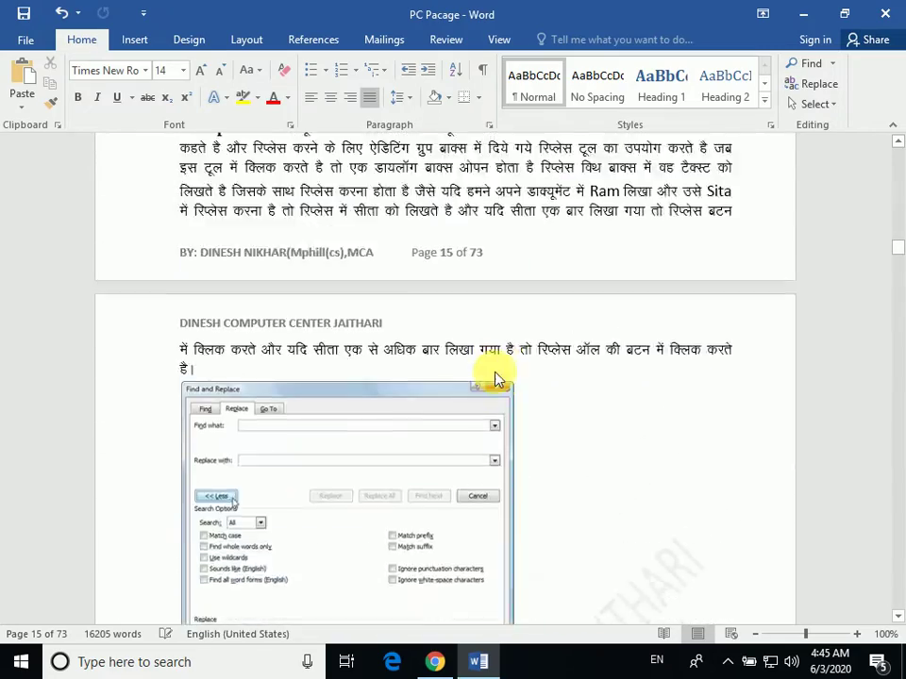
{"action": "scroll", "coordinate": [498, 375], "scroll_direction": "up", "scroll_amount": 6}
{"action": "scroll", "coordinate": [499, 375], "scroll_direction": "up", "scroll_amount": 9}
{"action": "scroll", "coordinate": [495, 374], "scroll_direction": "up", "scroll_amount": 5}
{"action": "scroll", "coordinate": [503, 373], "scroll_direction": "up", "scroll_amount": 6}
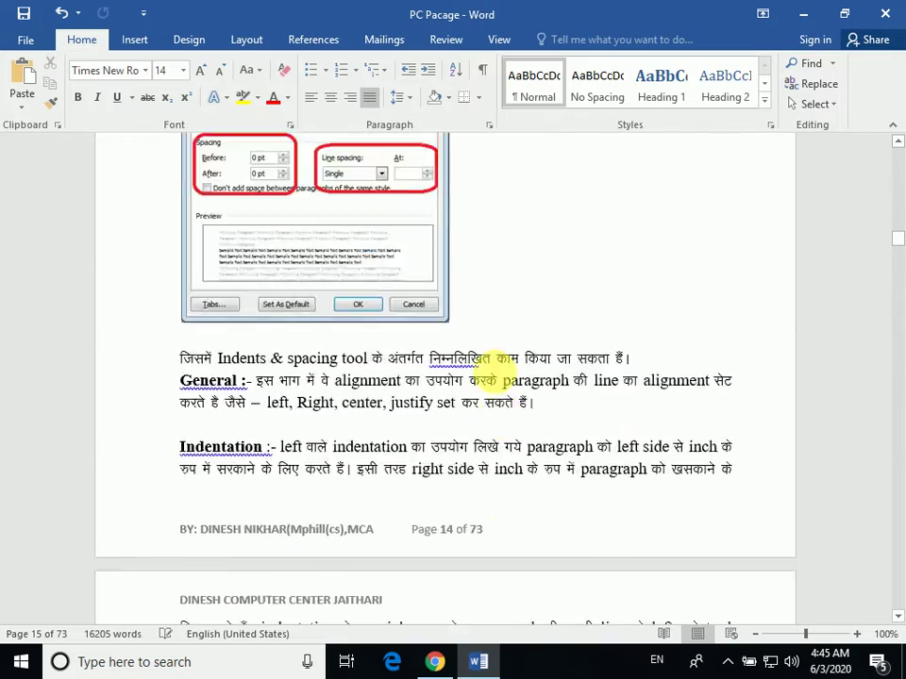
{"action": "scroll", "coordinate": [501, 377], "scroll_direction": "down", "scroll_amount": 6}
{"action": "scroll", "coordinate": [501, 379], "scroll_direction": "down", "scroll_amount": 1}
{"action": "scroll", "coordinate": [501, 380], "scroll_direction": "down", "scroll_amount": 1}
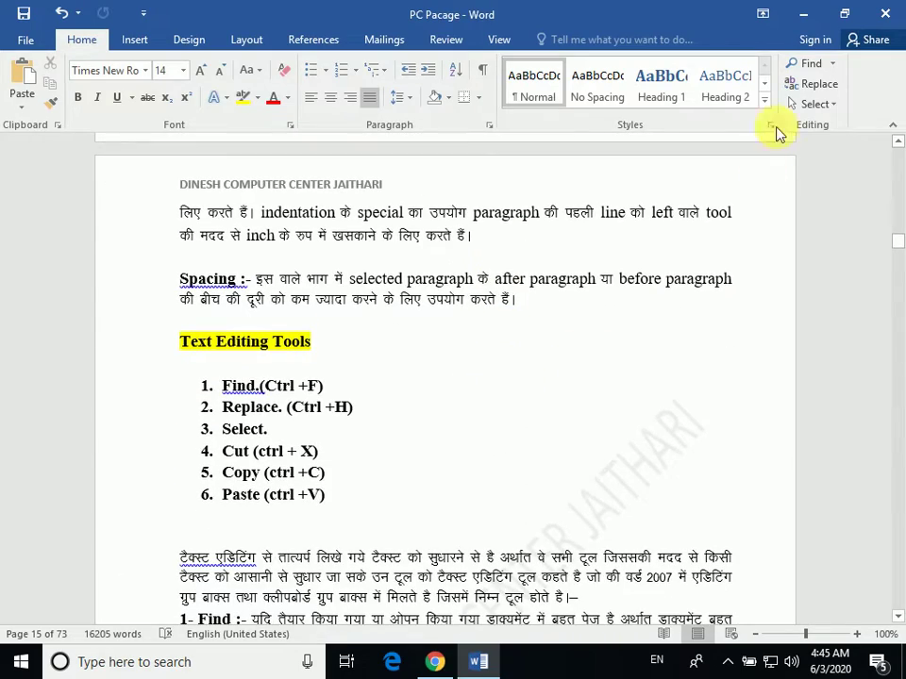
- Open the Navigation pane via Find and delete the old search term 'click'
{"action": "left_click", "coordinate": [832, 63]}
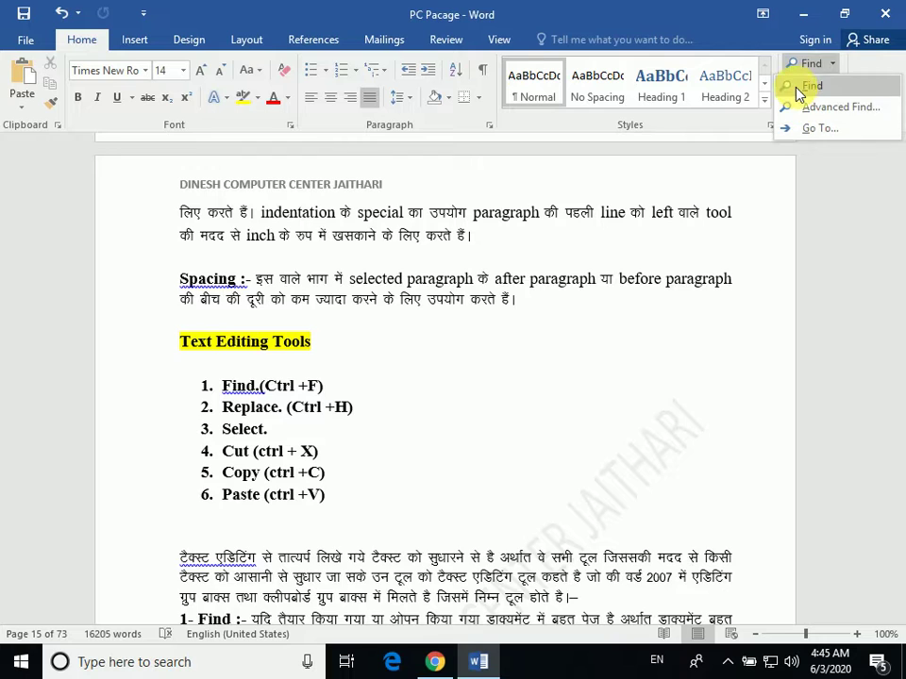
{"action": "left_click", "coordinate": [801, 86]}
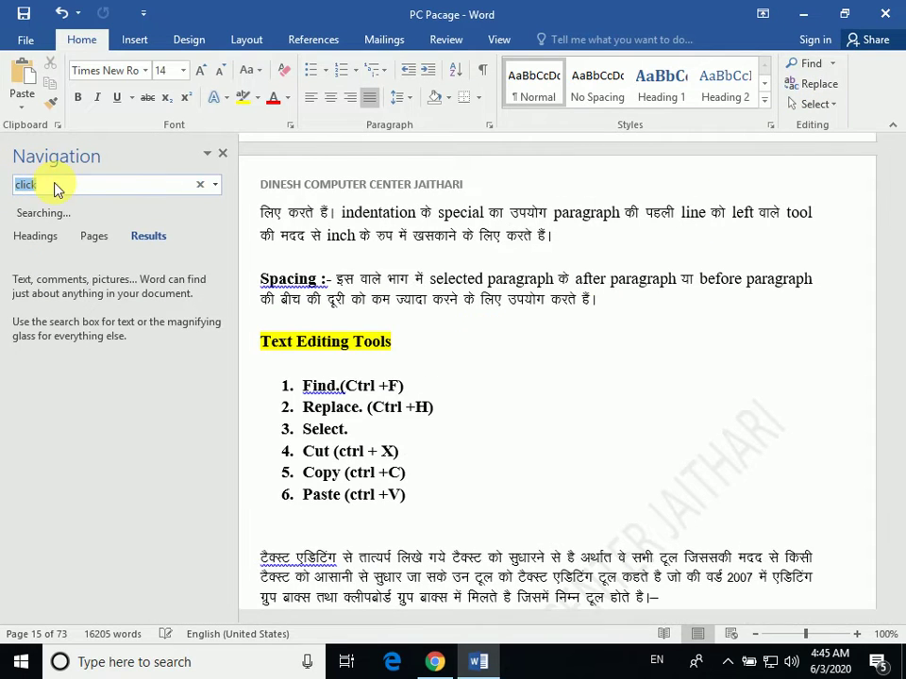
{"action": "left_click", "coordinate": [72, 186]}
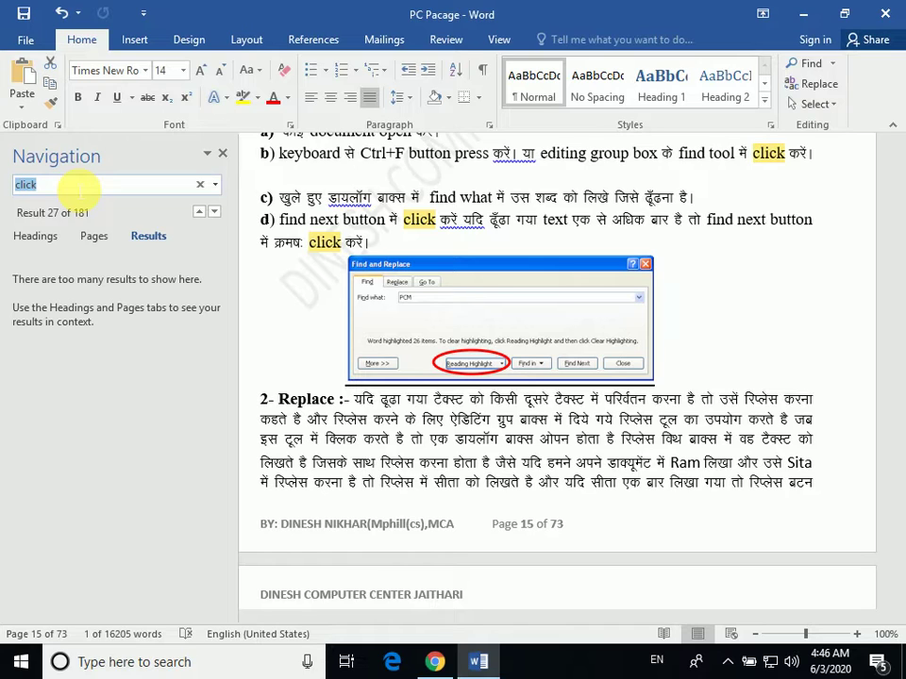
{"action": "key", "text": "BackSpace"}
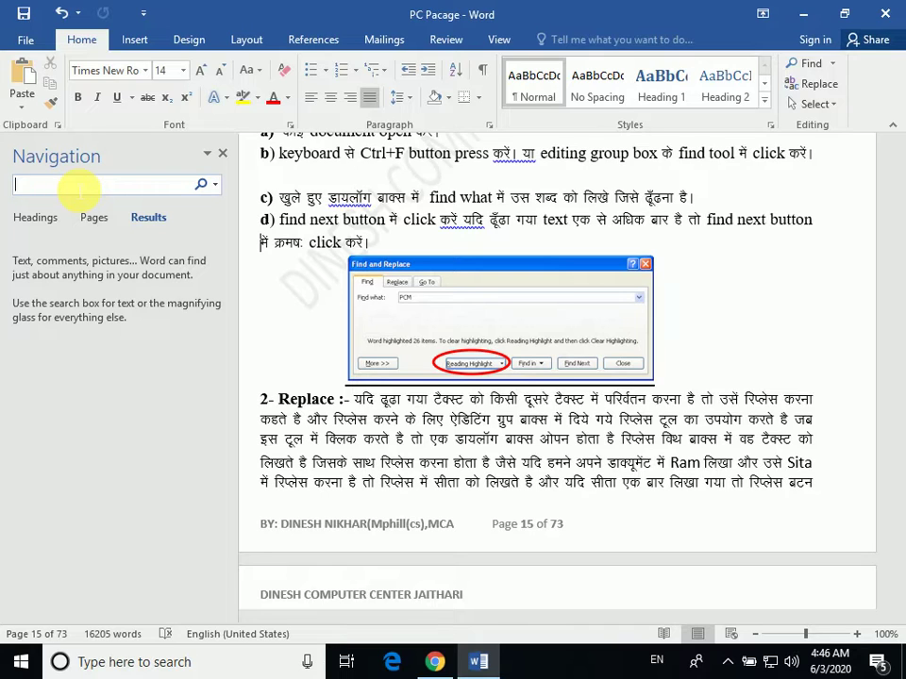
- Search for 'computer' and step from the first of 20 results through to the later matches
{"action": "type", "text": "comput"}
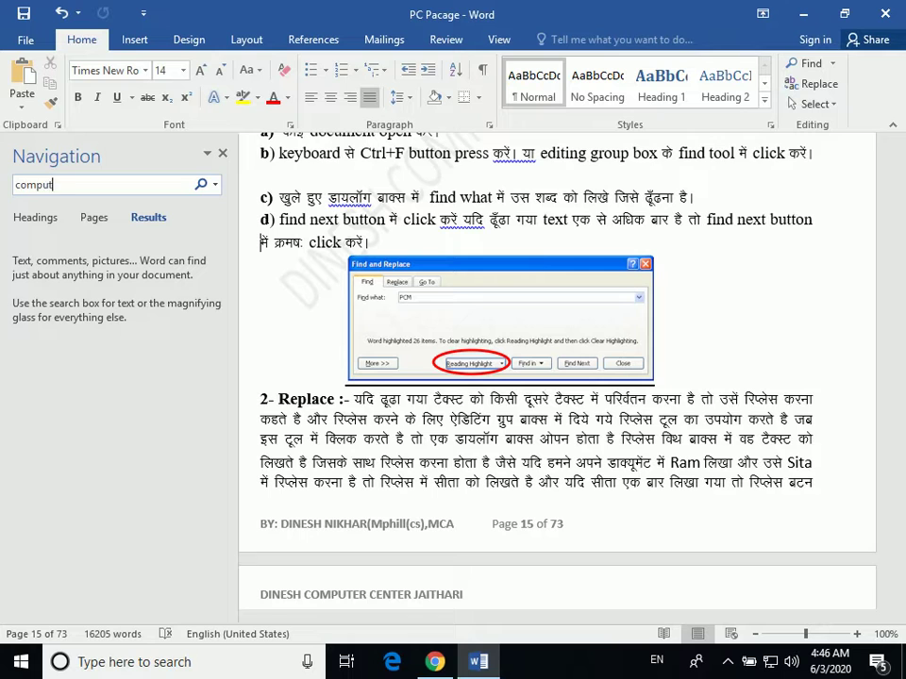
{"action": "type", "text": "er"}
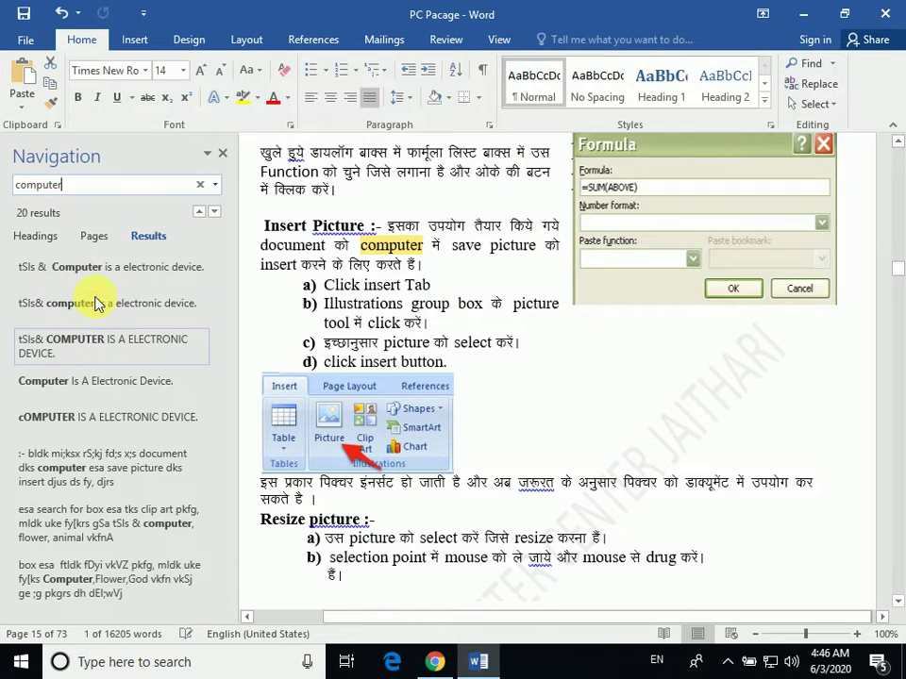
{"action": "left_click", "coordinate": [67, 271]}
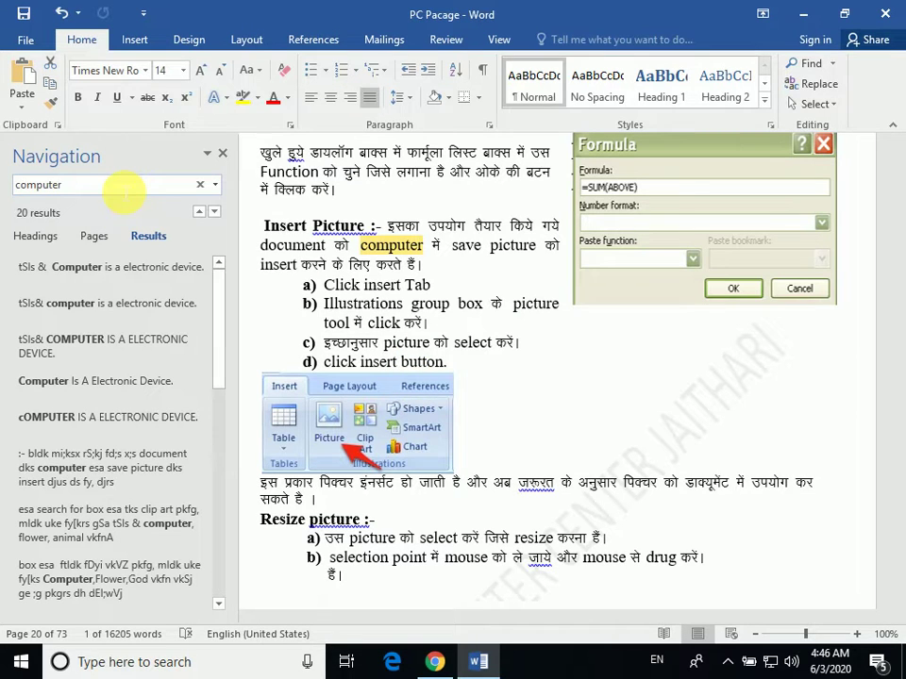
{"action": "key", "text": "Return"}
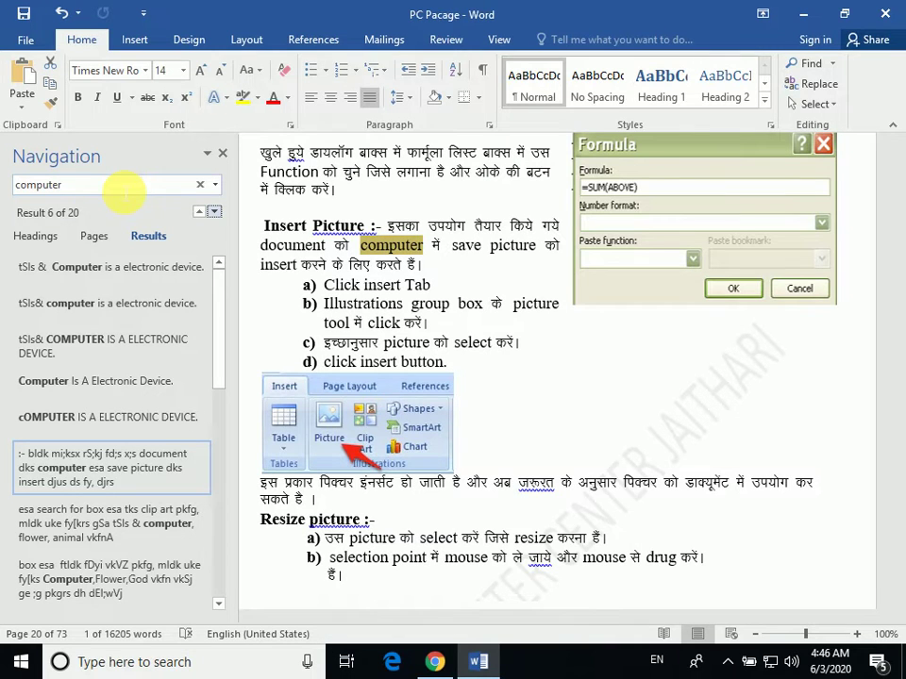
{"action": "key", "text": "Return"}
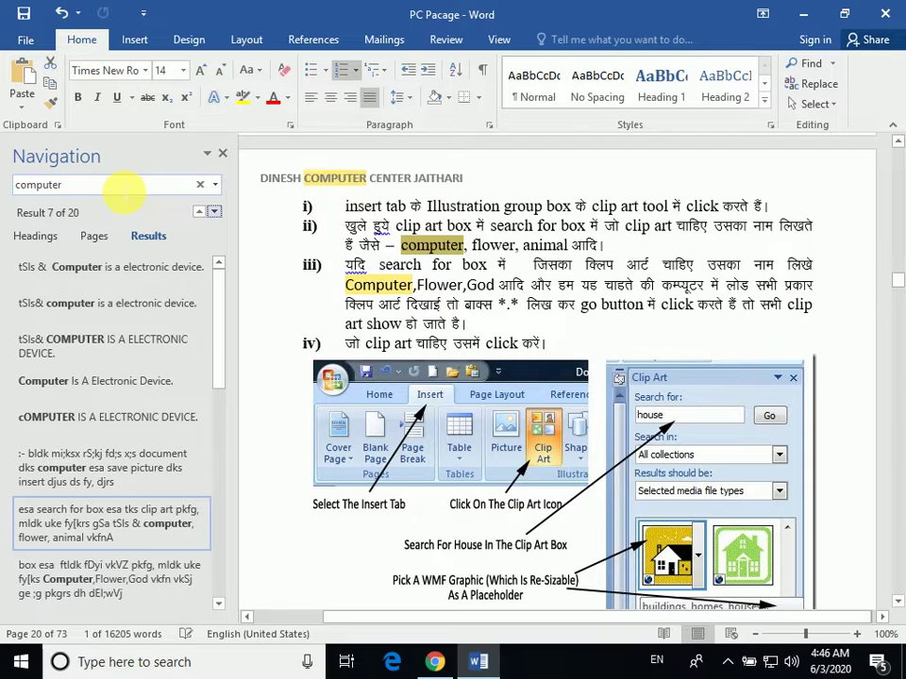
{"action": "key", "text": "Return"}
{"action": "key", "text": "Return"}
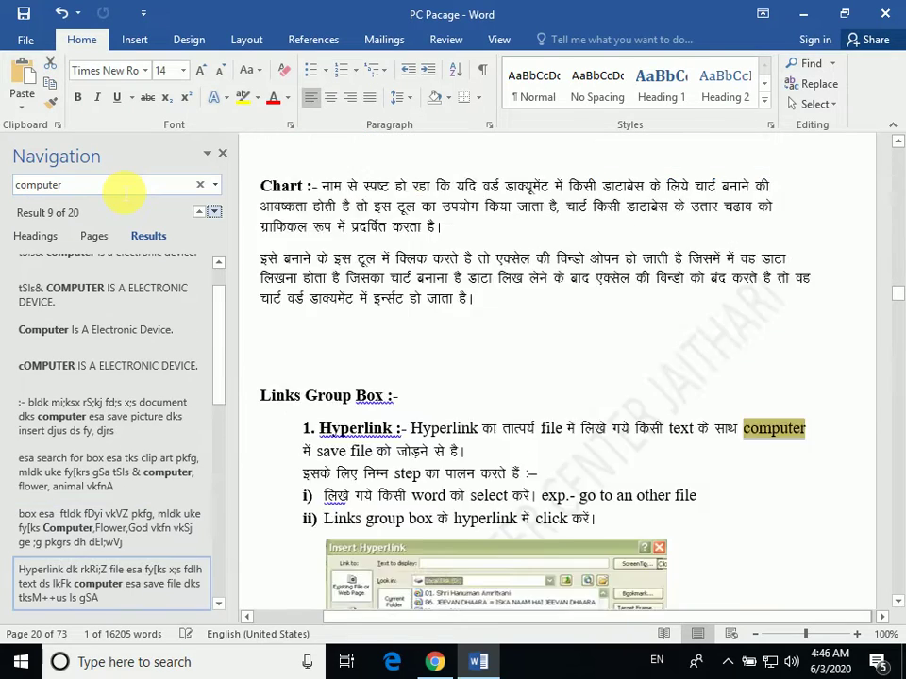
{"action": "key", "text": "Return"}
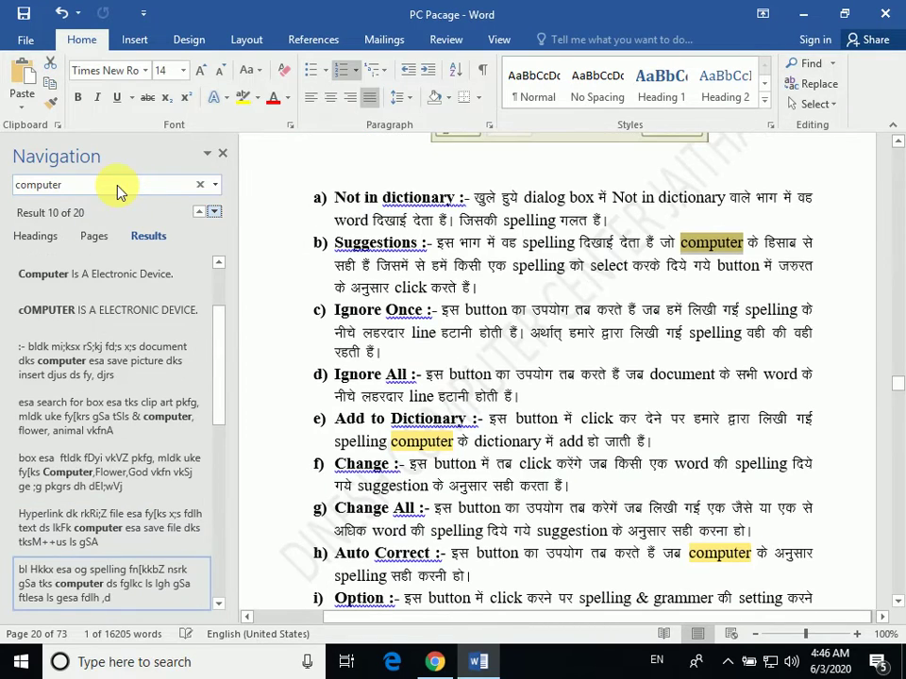
{"action": "key", "text": "Return"}
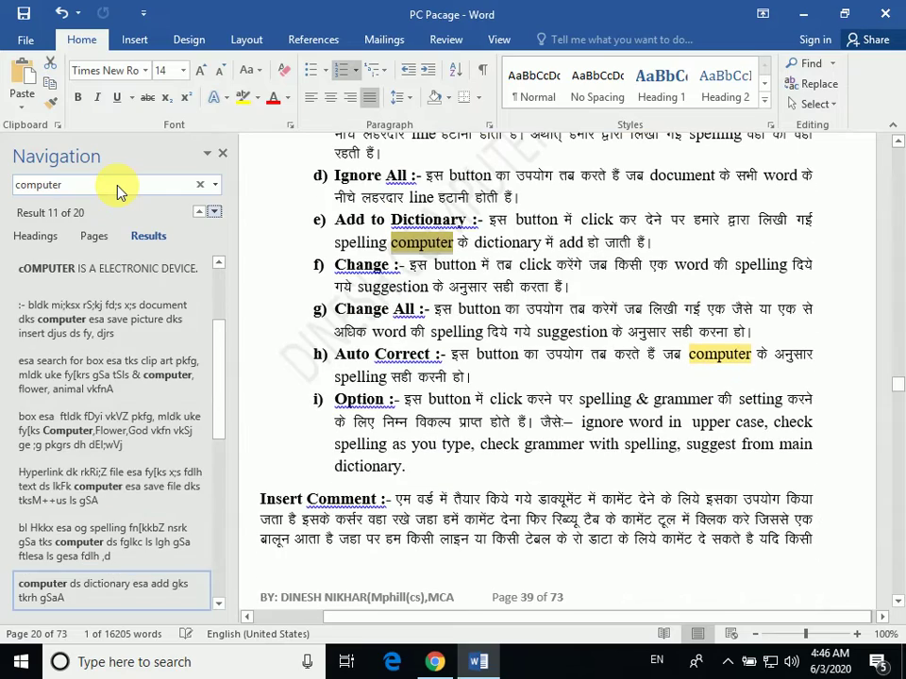
{"action": "key", "text": "Return"}
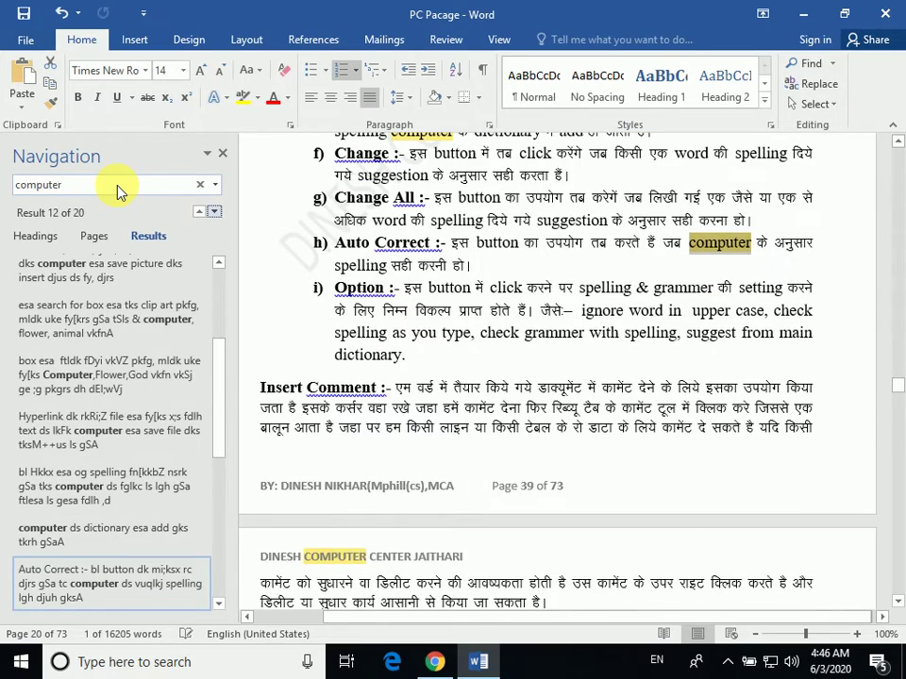
{"action": "key", "text": "Return"}
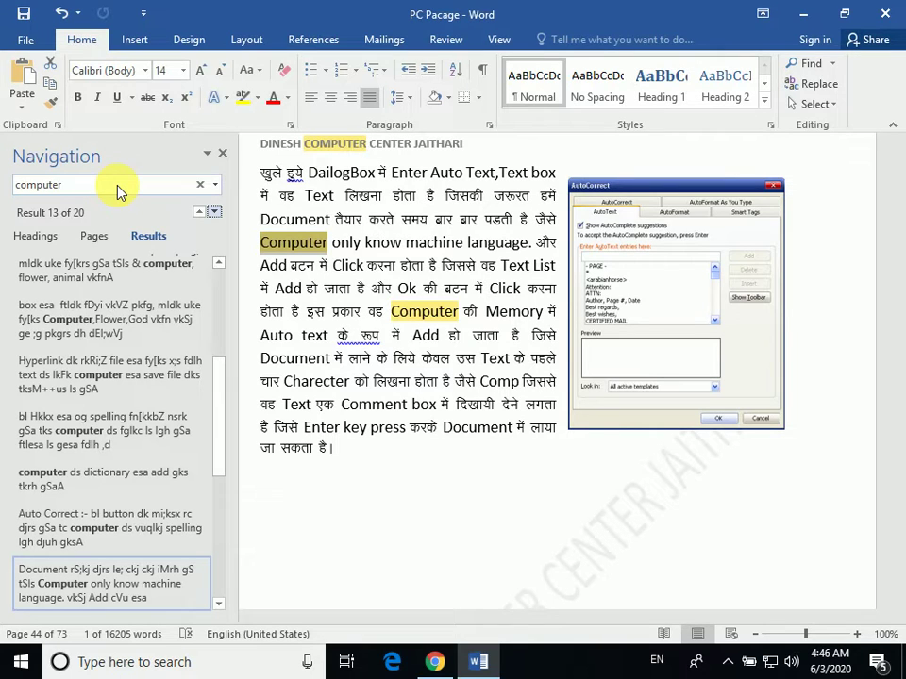
- Close the Navigation pane and scroll to the SAVE and SAVE AS section on page 44
{"action": "left_click", "coordinate": [222, 154]}
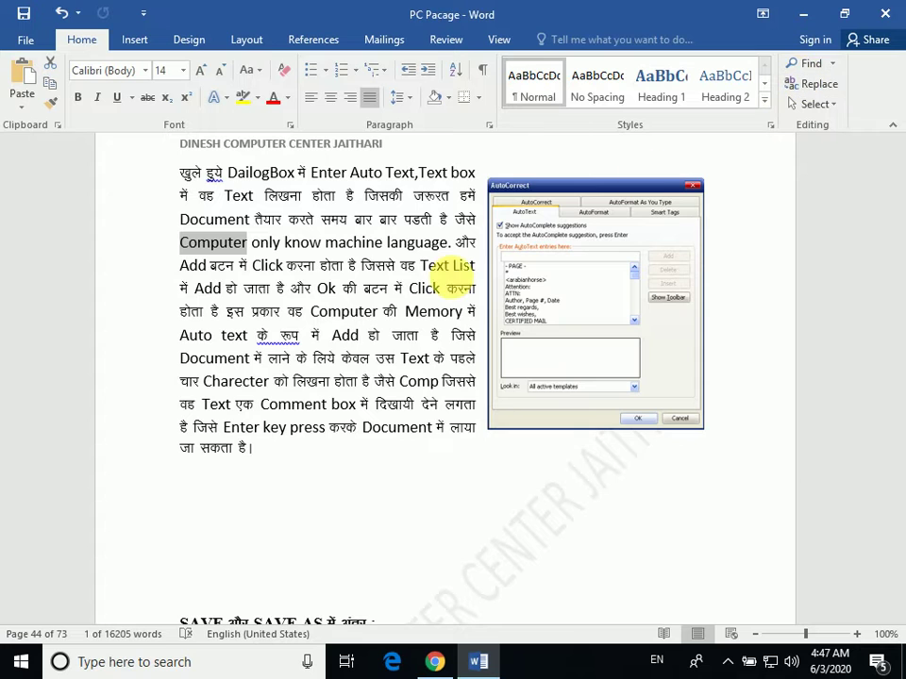
{"action": "scroll", "coordinate": [339, 425], "scroll_direction": "up", "scroll_amount": 3}
{"action": "scroll", "coordinate": [323, 425], "scroll_direction": "up", "scroll_amount": 1}
{"action": "scroll", "coordinate": [354, 449], "scroll_direction": "down", "scroll_amount": 5}
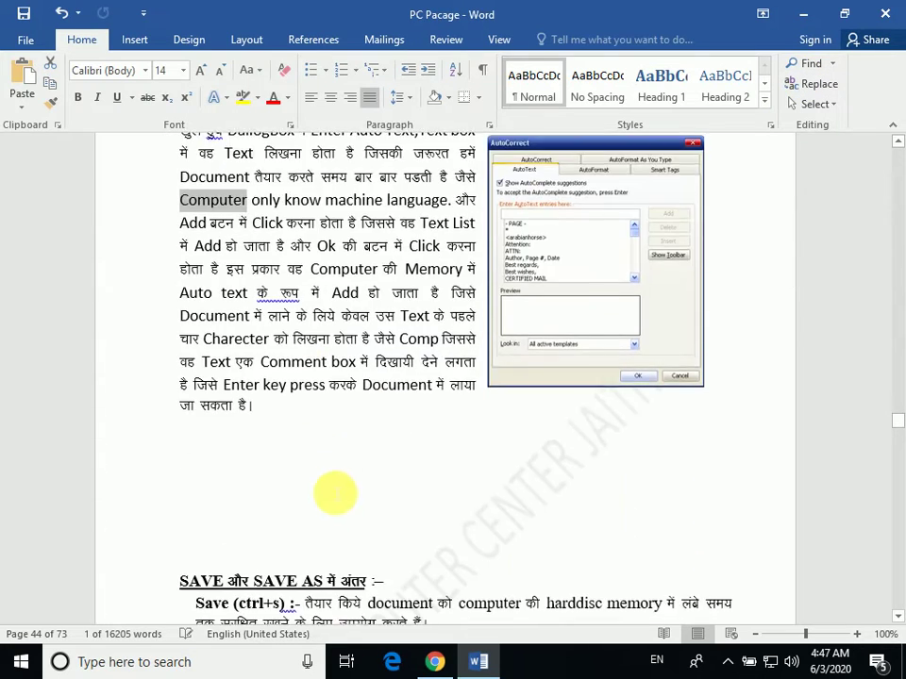
{"action": "scroll", "coordinate": [334, 492], "scroll_direction": "down", "scroll_amount": 4}
{"action": "scroll", "coordinate": [335, 497], "scroll_direction": "down", "scroll_amount": 1}
{"action": "scroll", "coordinate": [338, 504], "scroll_direction": "down", "scroll_amount": 2}
{"action": "scroll", "coordinate": [338, 504], "scroll_direction": "down", "scroll_amount": 3}
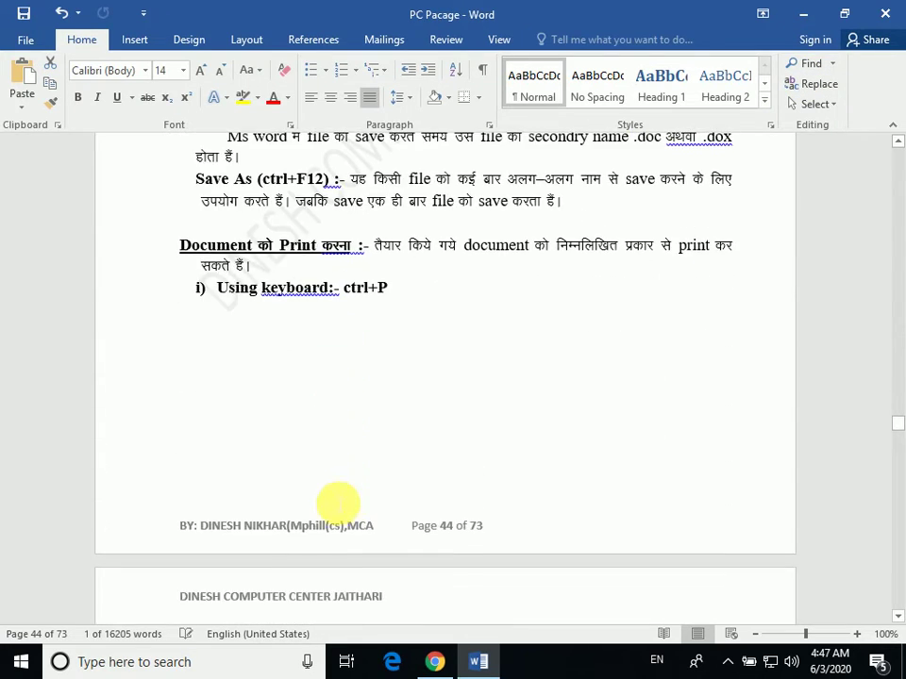
{"action": "scroll", "coordinate": [597, 413], "scroll_direction": "up", "scroll_amount": 2}
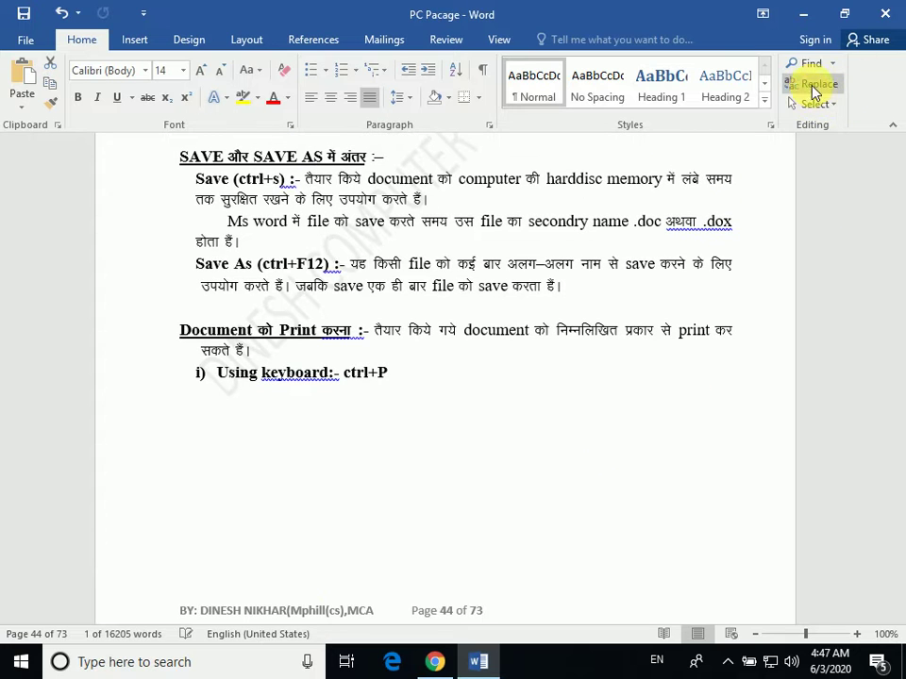
- In Find and Replace, set Find what to 'Computer' and Replace with to 'System', then replace the next match
{"action": "left_click", "coordinate": [817, 84]}
{"action": "mouse_move", "coordinate": [459, 225]}
{"action": "left_mouse_down"}
{"action": "mouse_move", "coordinate": [473, 238]}
{"action": "mouse_move", "coordinate": [441, 243]}
{"action": "left_mouse_up"}
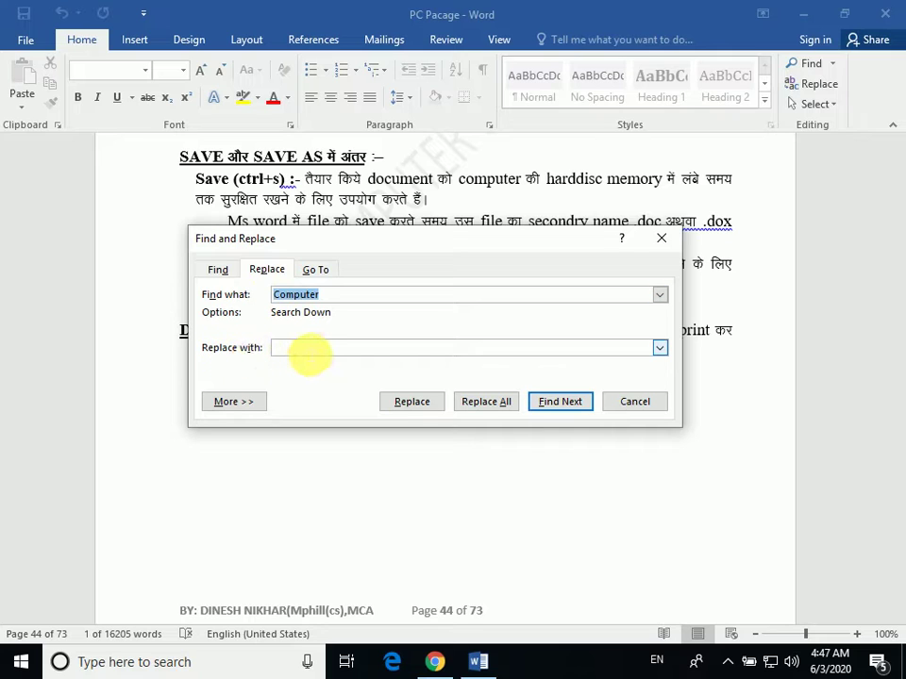
{"action": "left_click", "coordinate": [310, 349]}
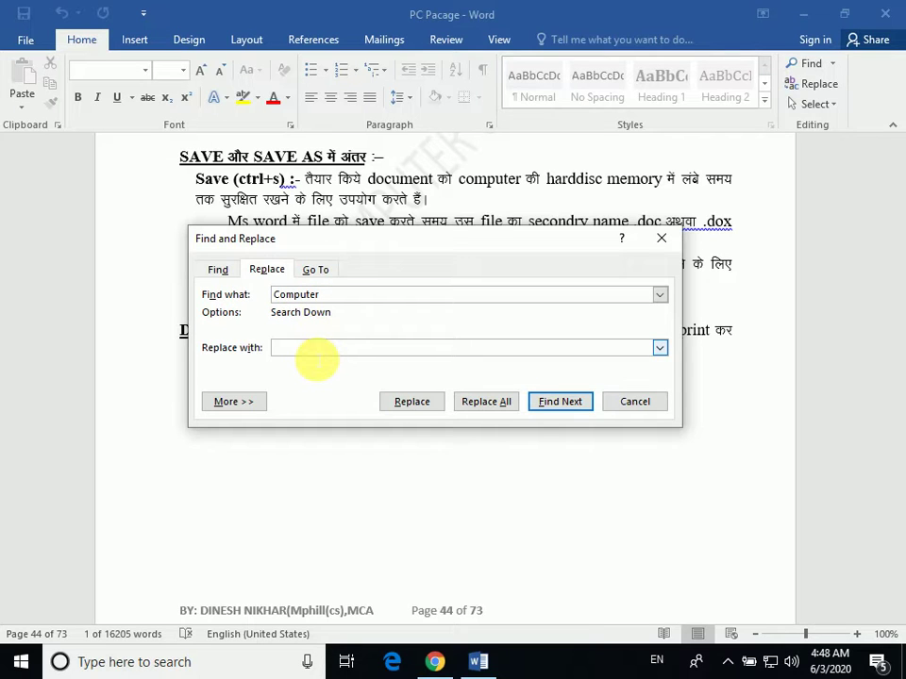
{"action": "type", "text": "System"}
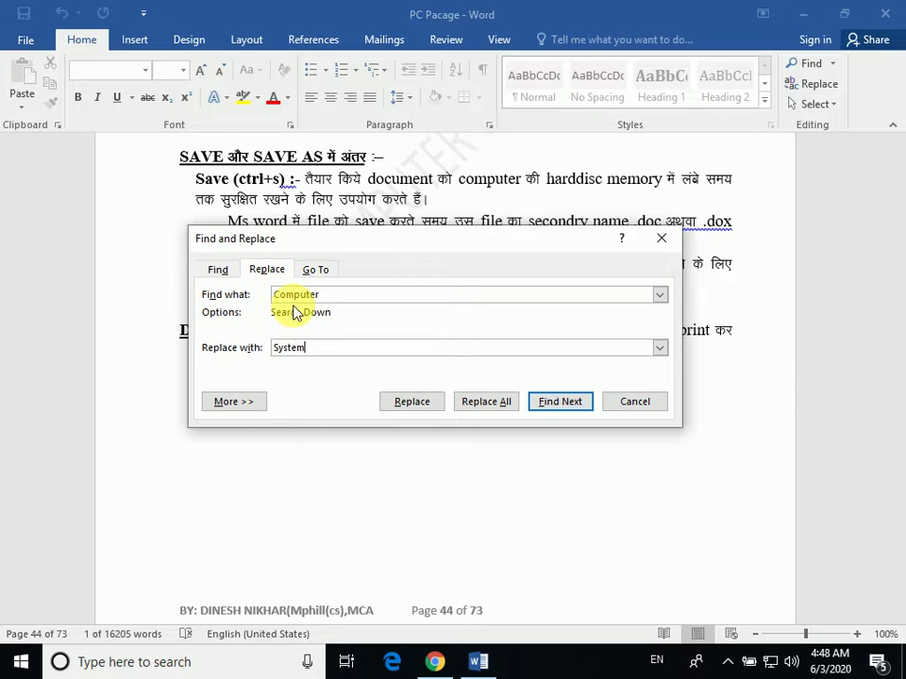
{"action": "left_click", "coordinate": [416, 406]}
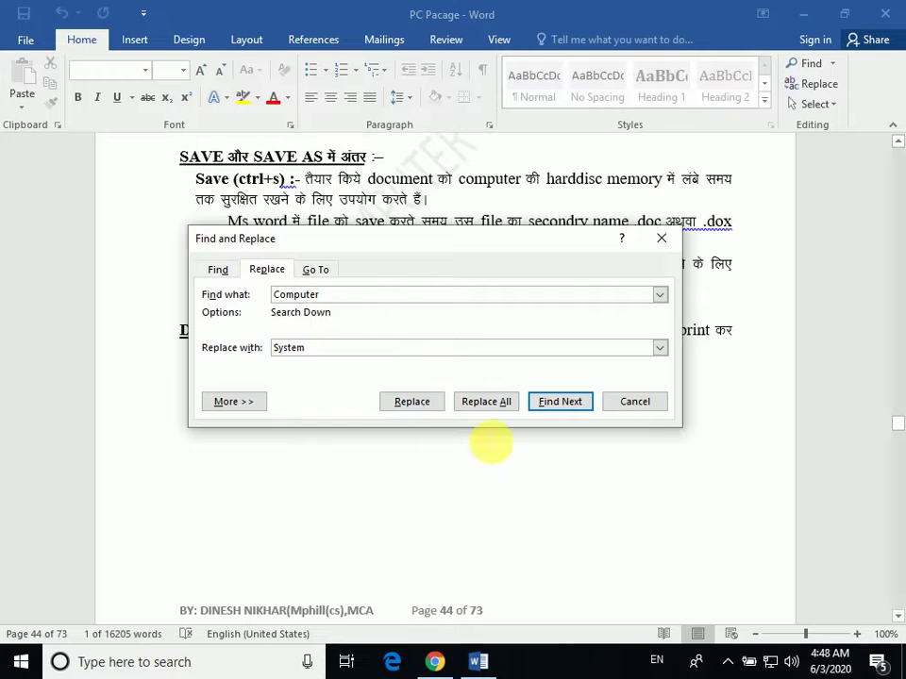
- Run Replace All from the document start for 18 replacements, then confirm no 'Computer' remains
{"action": "left_click", "coordinate": [494, 408]}
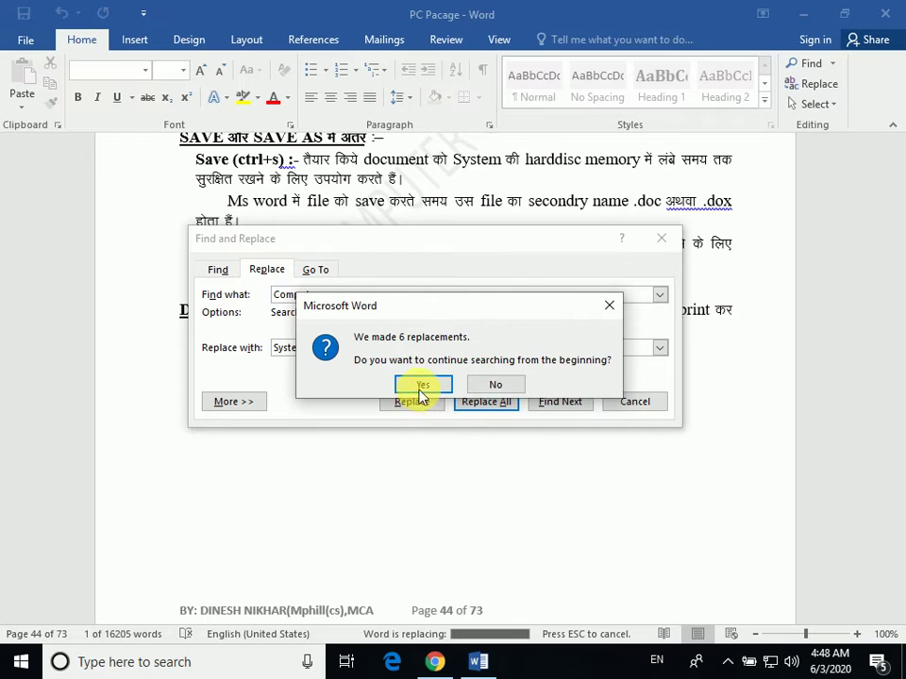
{"action": "left_click_drag", "start_coordinate": [420, 309], "coordinate": [442, 280]}
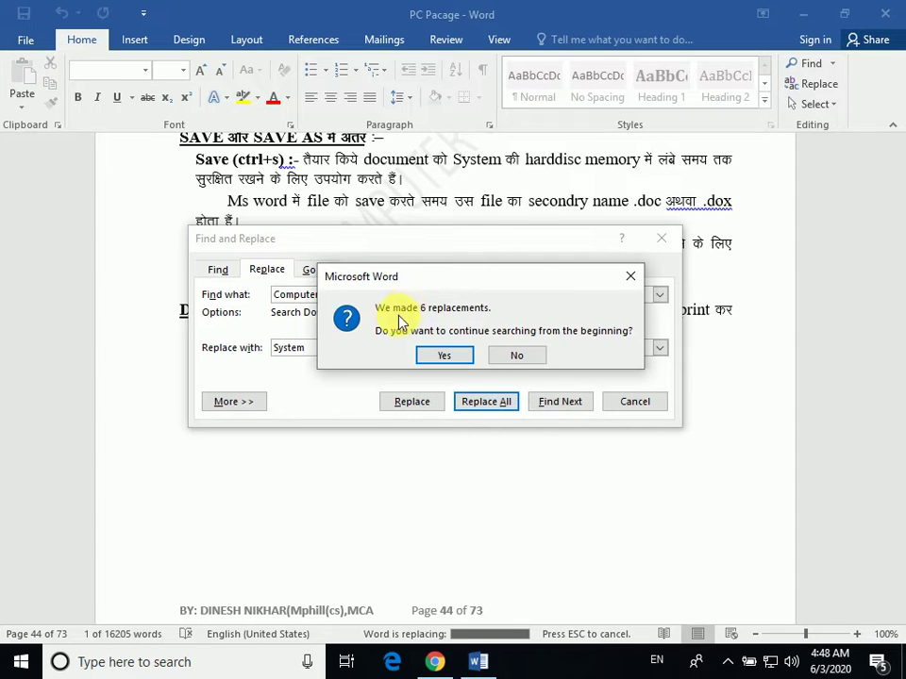
{"action": "left_click", "coordinate": [447, 356]}
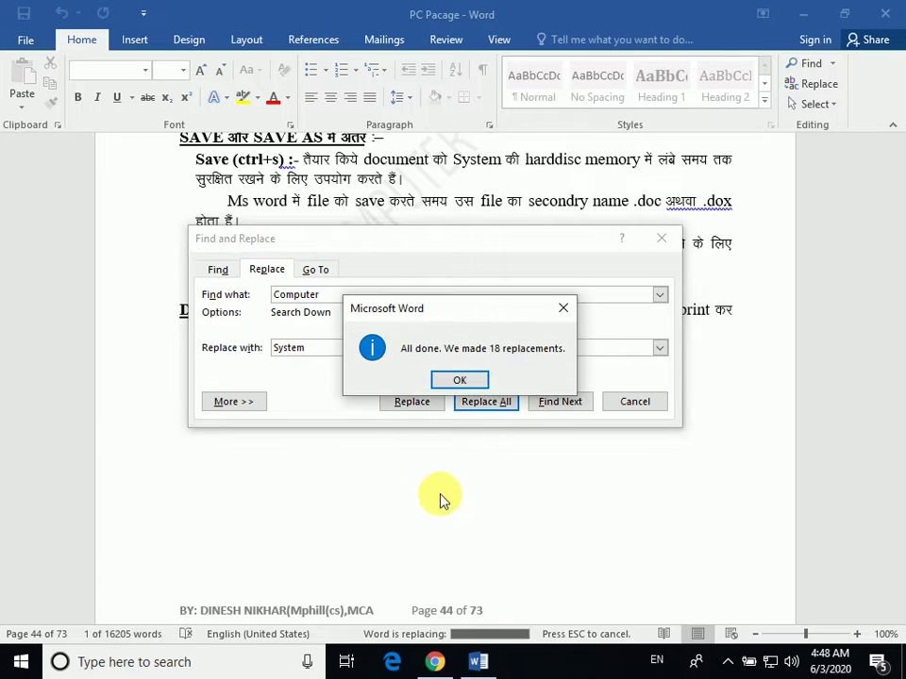
{"action": "left_click", "coordinate": [464, 381]}
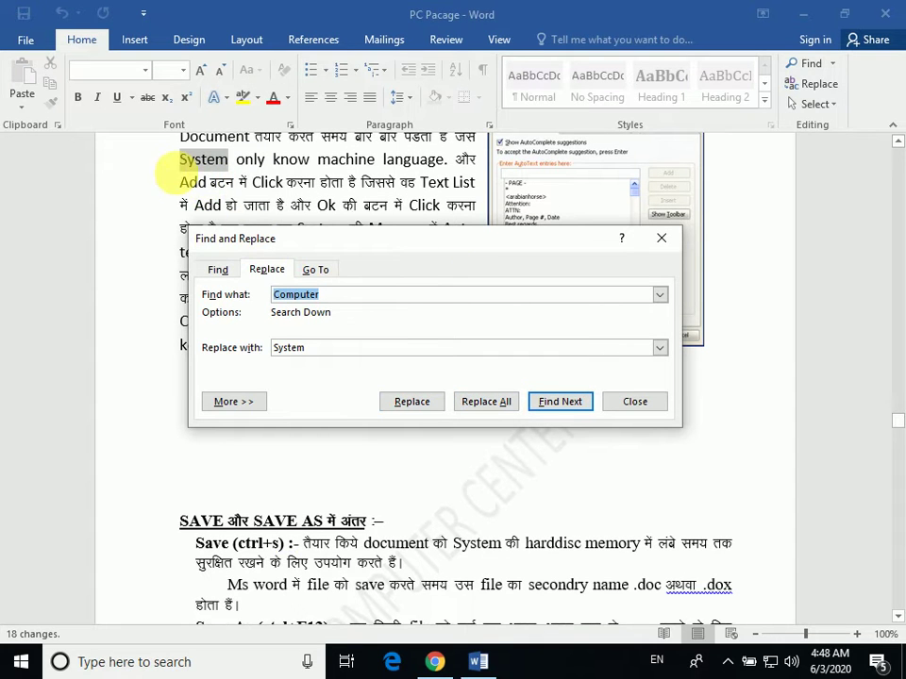
{"action": "left_click", "coordinate": [560, 401]}
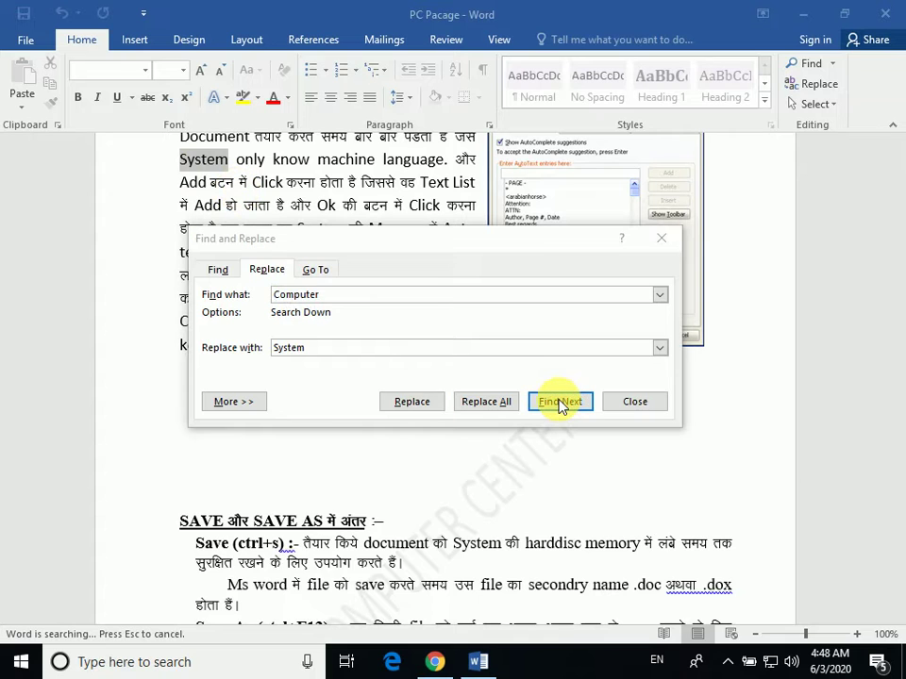
{"action": "left_click", "coordinate": [496, 385]}
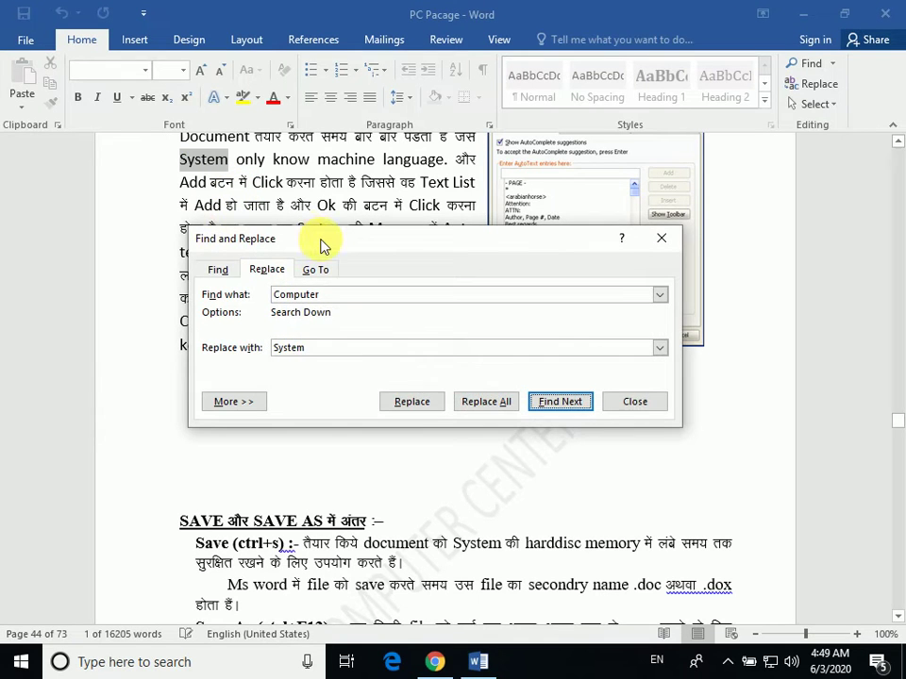
{"action": "left_click_drag", "start_coordinate": [324, 241], "coordinate": [388, 340]}
{"action": "left_click_drag", "start_coordinate": [451, 349], "coordinate": [410, 295]}
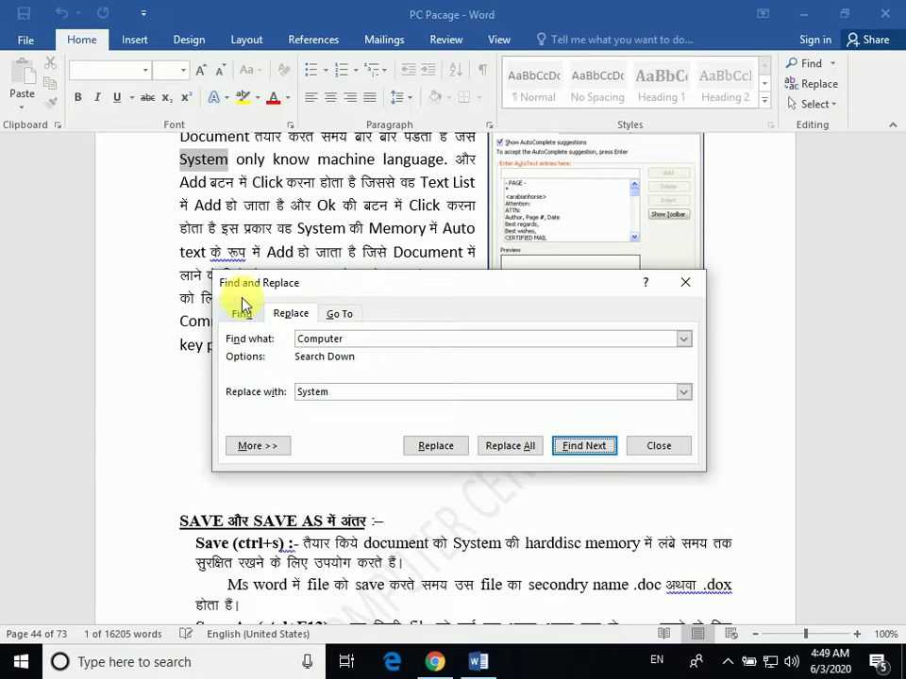
- On the Find tab, search for 'Replace' and step to its last match, declining a restart
{"action": "left_click", "coordinate": [240, 313]}
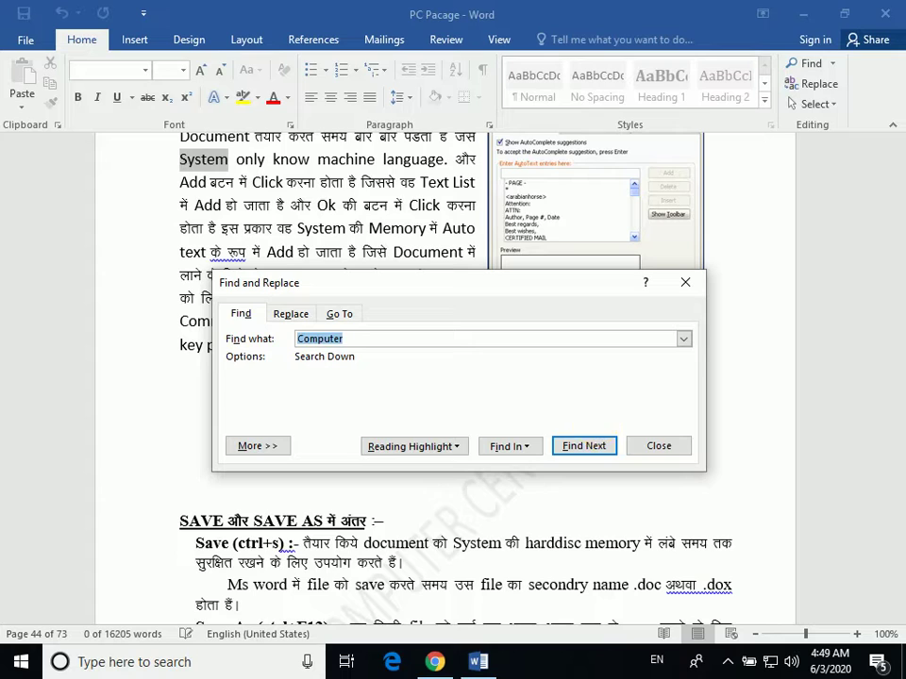
{"action": "key", "text": "BackSpace"}
{"action": "type", "text": "Replace"}
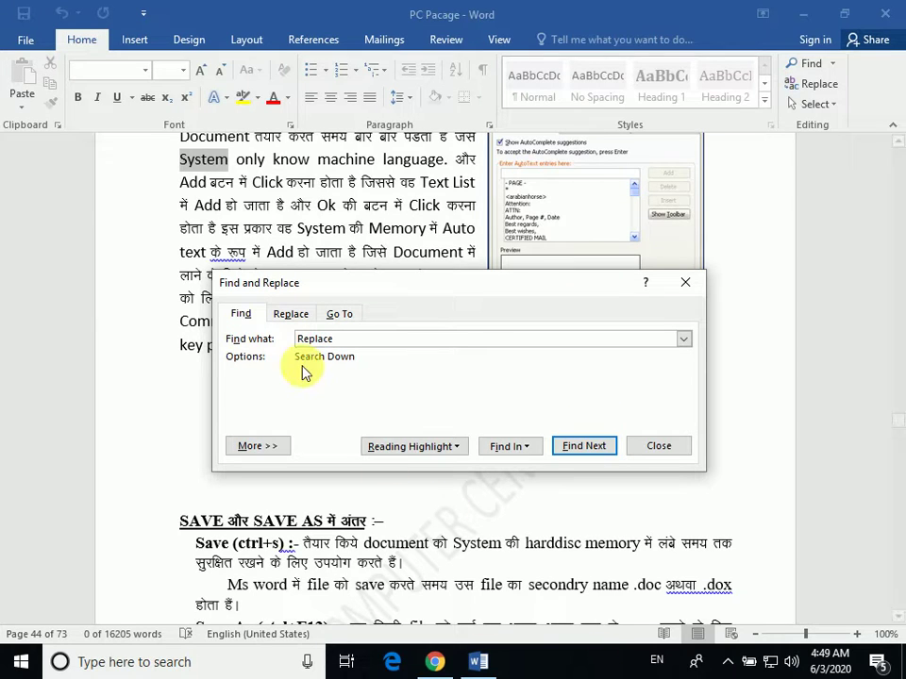
{"action": "left_click", "coordinate": [507, 451]}
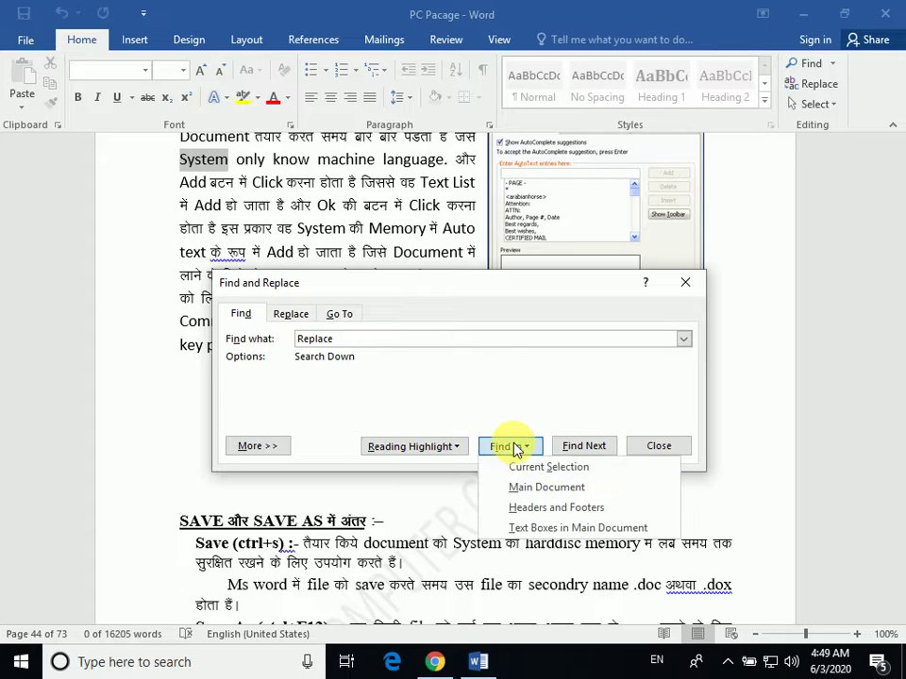
{"action": "left_click", "coordinate": [573, 448]}
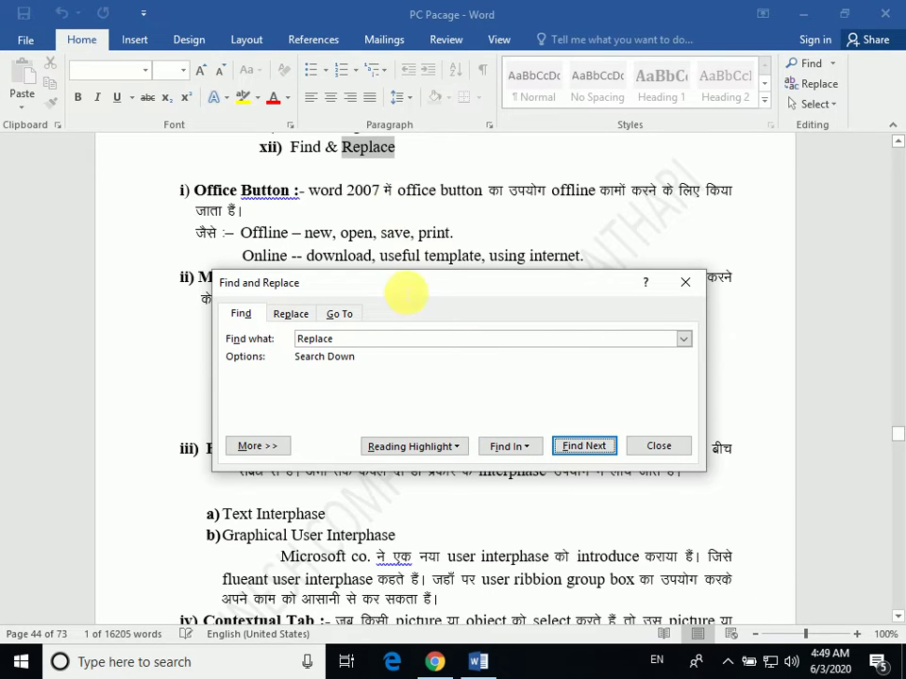
{"action": "left_click", "coordinate": [576, 447]}
{"action": "left_click", "coordinate": [575, 447]}
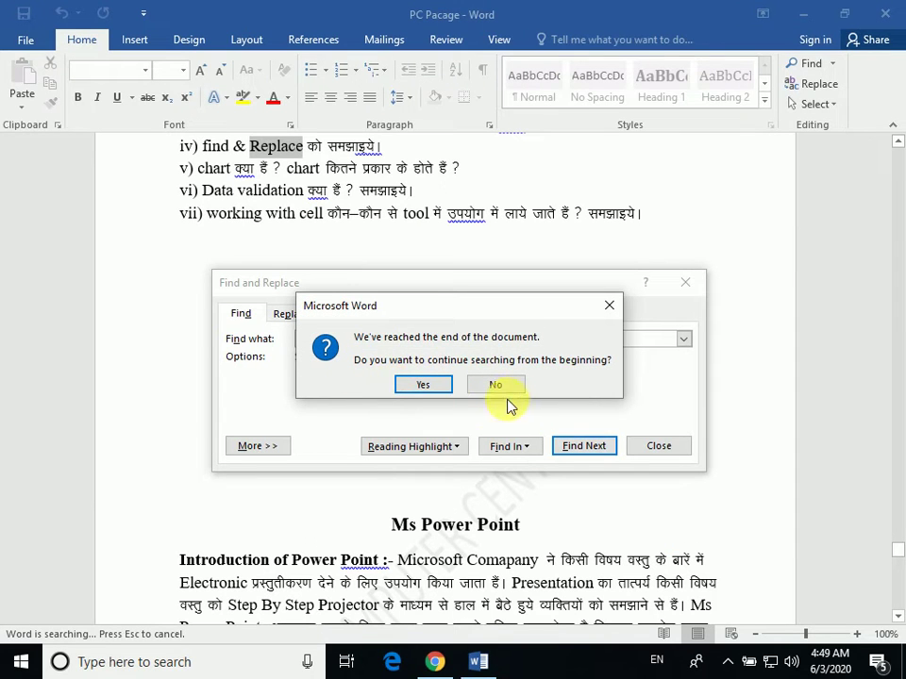
{"action": "left_click", "coordinate": [494, 384]}
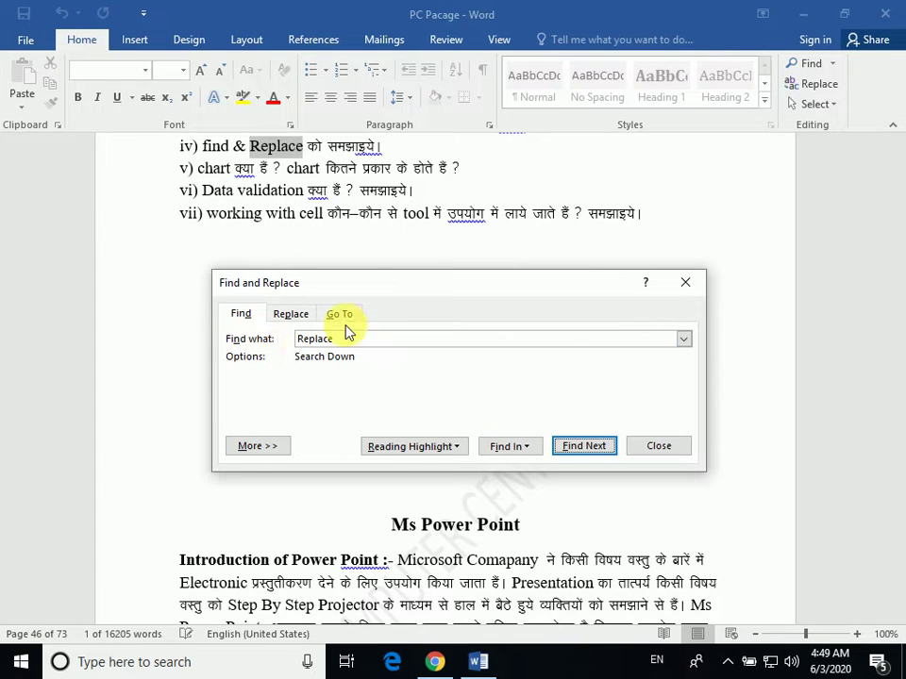
- Switch Find and Replace through the Replace tab to the Go To tab
{"action": "left_click", "coordinate": [293, 317]}
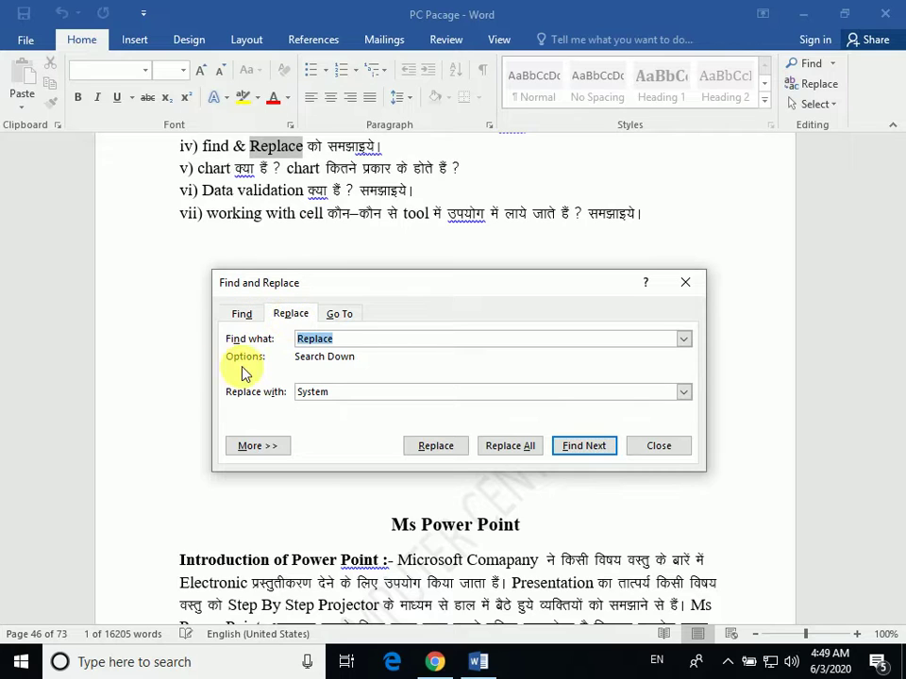
{"action": "left_click", "coordinate": [346, 317]}
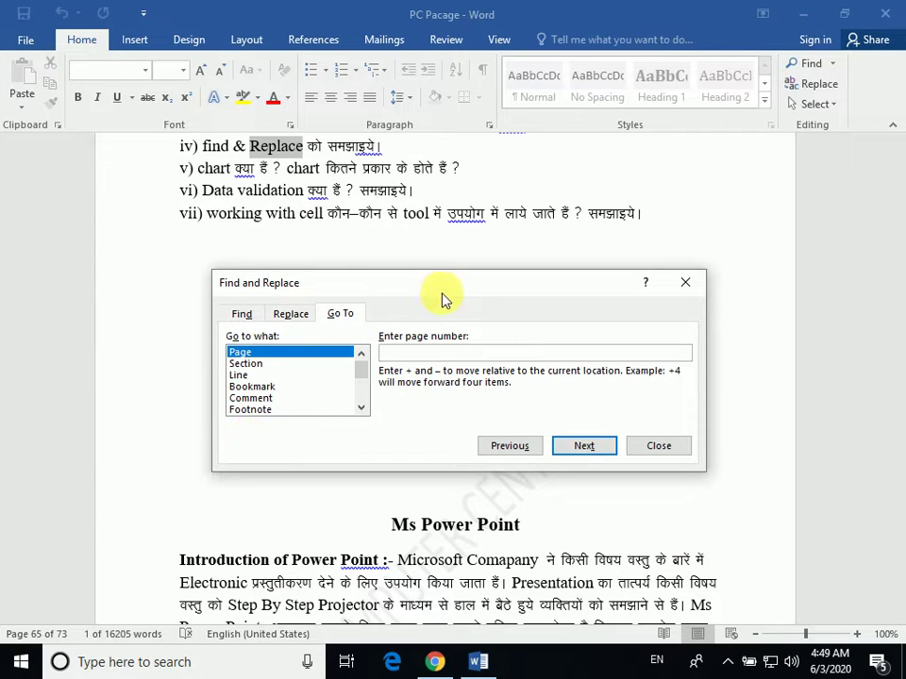
{"action": "left_click_drag", "start_coordinate": [449, 280], "coordinate": [469, 255]}
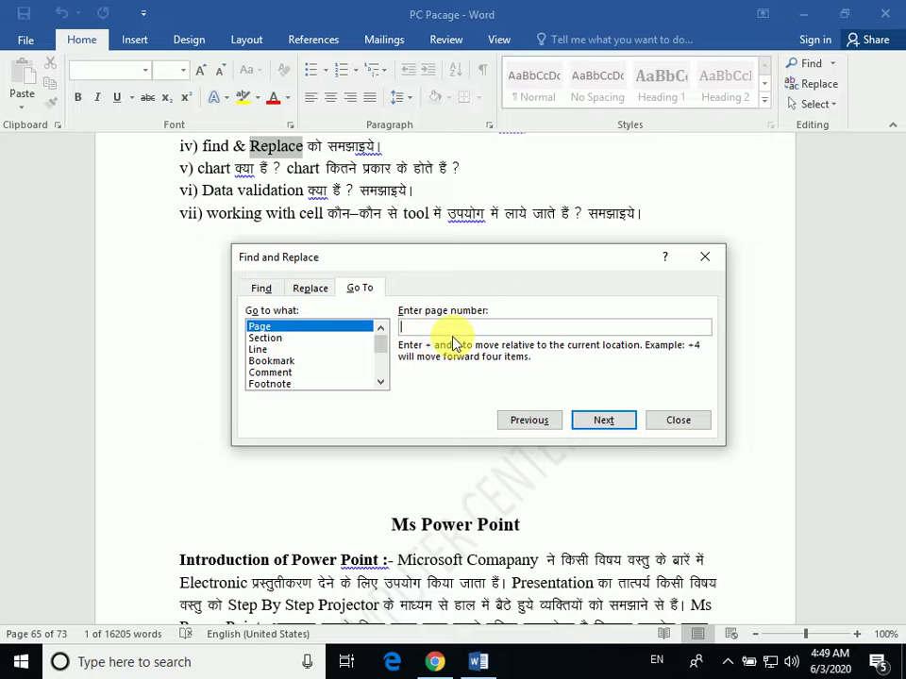
- Go to page 1 of the document
{"action": "type", "text": "1"}
{"action": "left_click", "coordinate": [608, 422]}
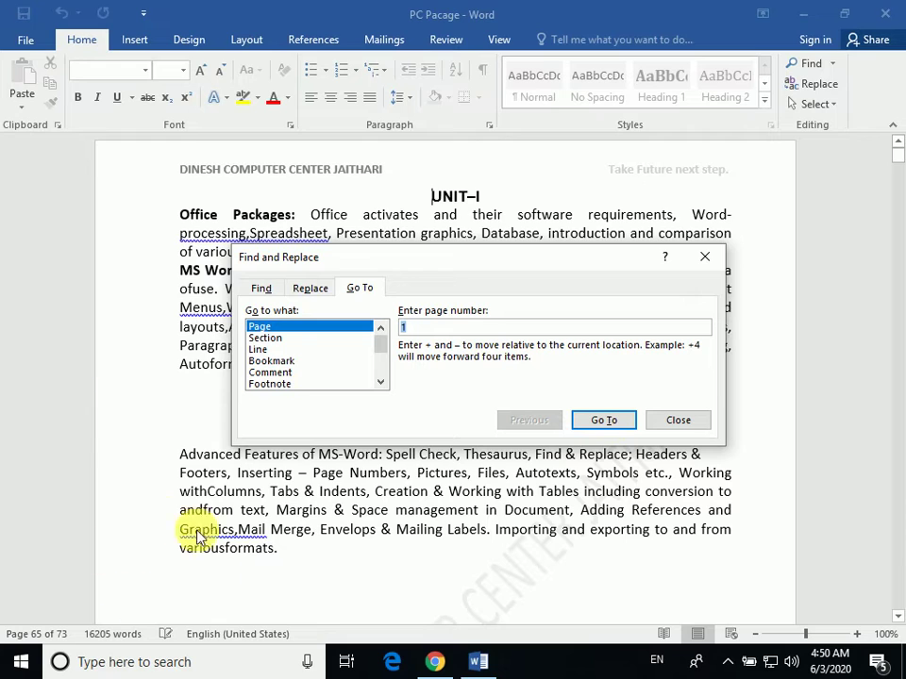
{"action": "left_click", "coordinate": [187, 521]}
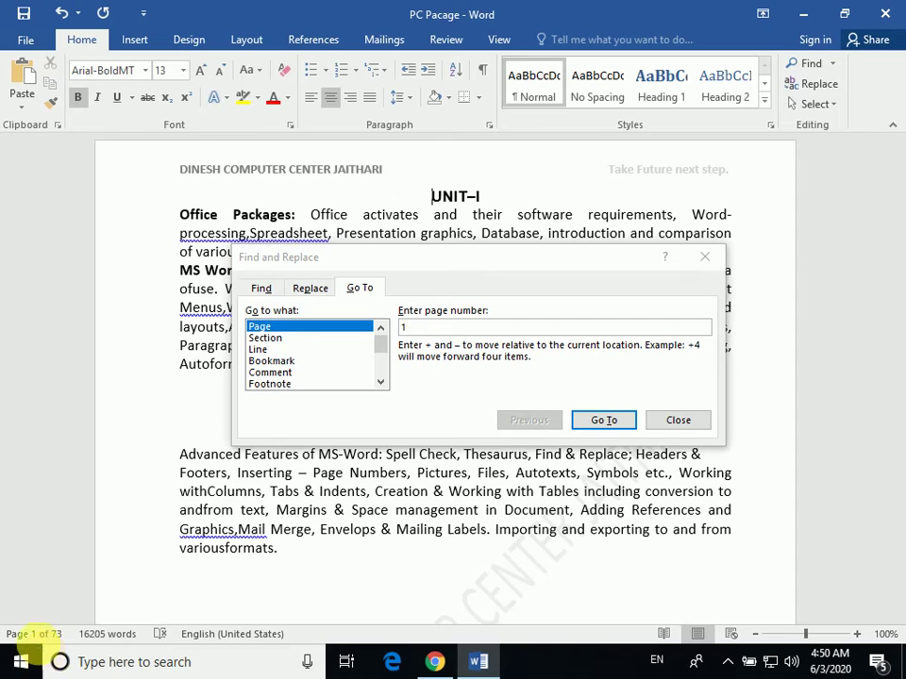
- Go to page 73 and place the caret in its numbered question list
{"action": "left_click", "coordinate": [440, 330]}
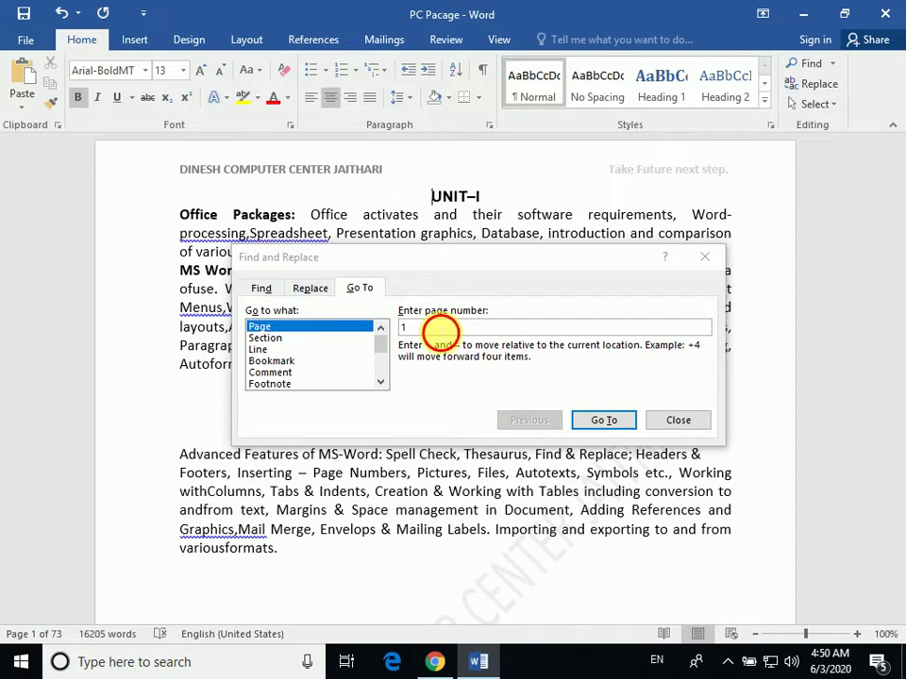
{"action": "type", "text": "73"}
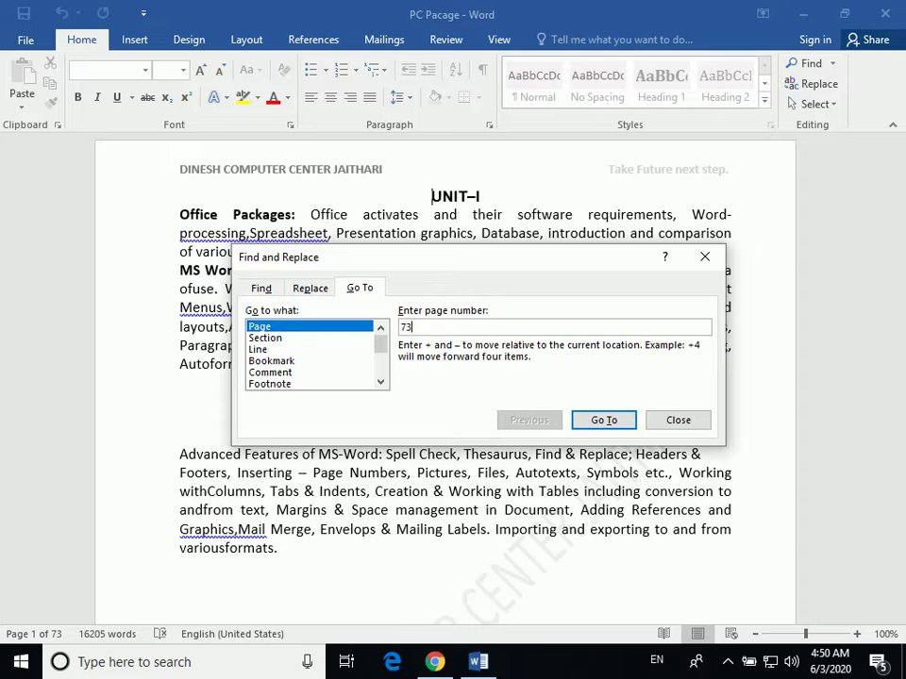
{"action": "left_click", "coordinate": [604, 419]}
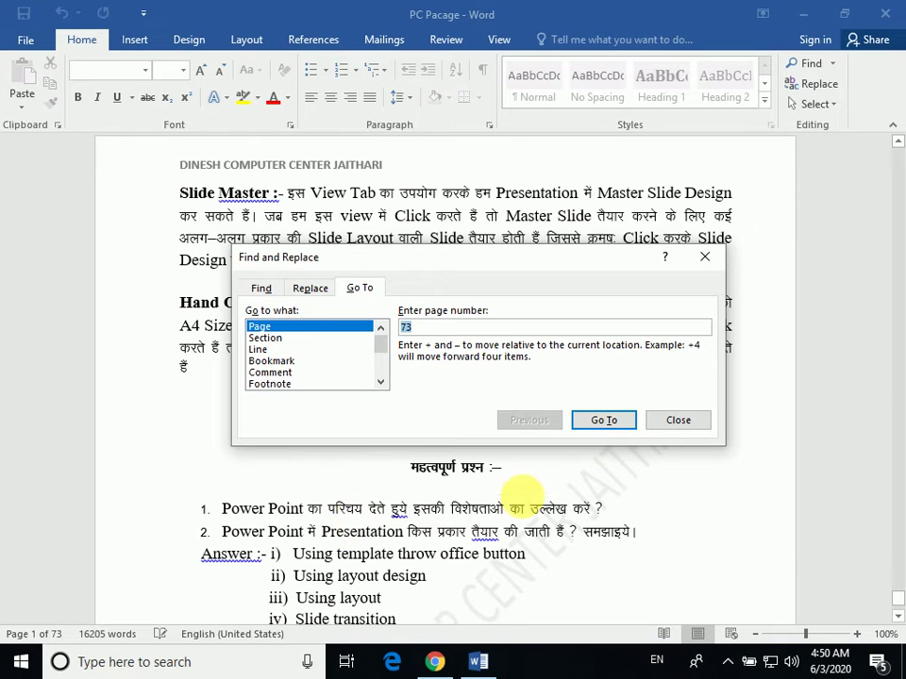
{"action": "left_click", "coordinate": [178, 541]}
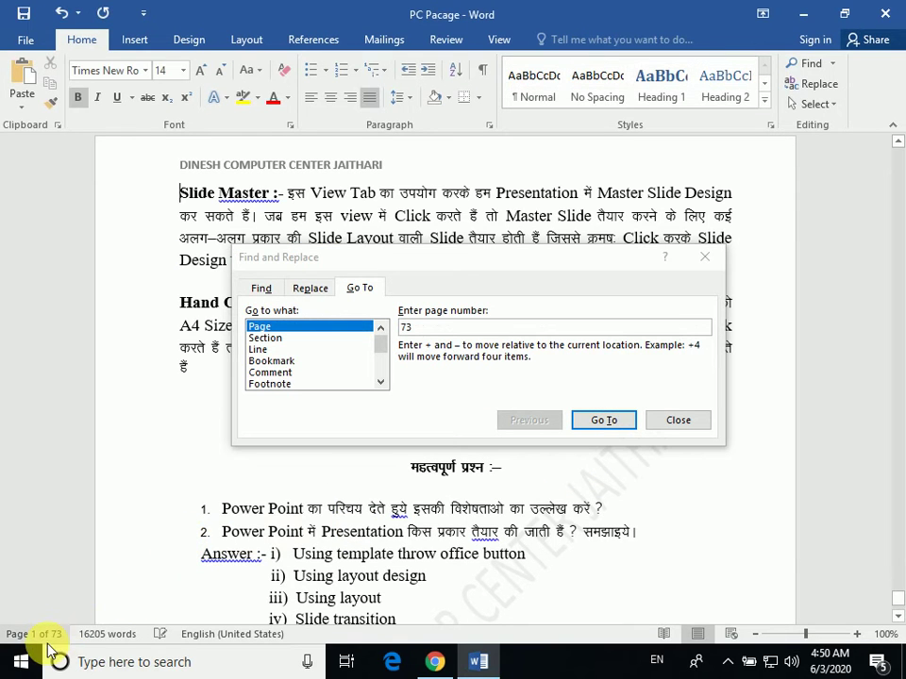
{"action": "left_click", "coordinate": [224, 554]}
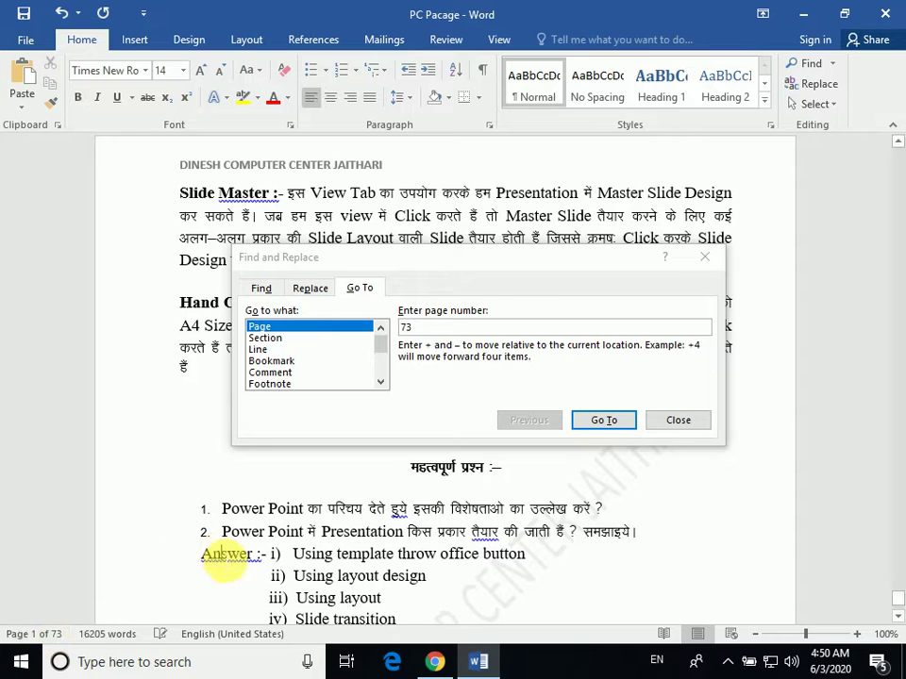
{"action": "left_click", "coordinate": [236, 529]}
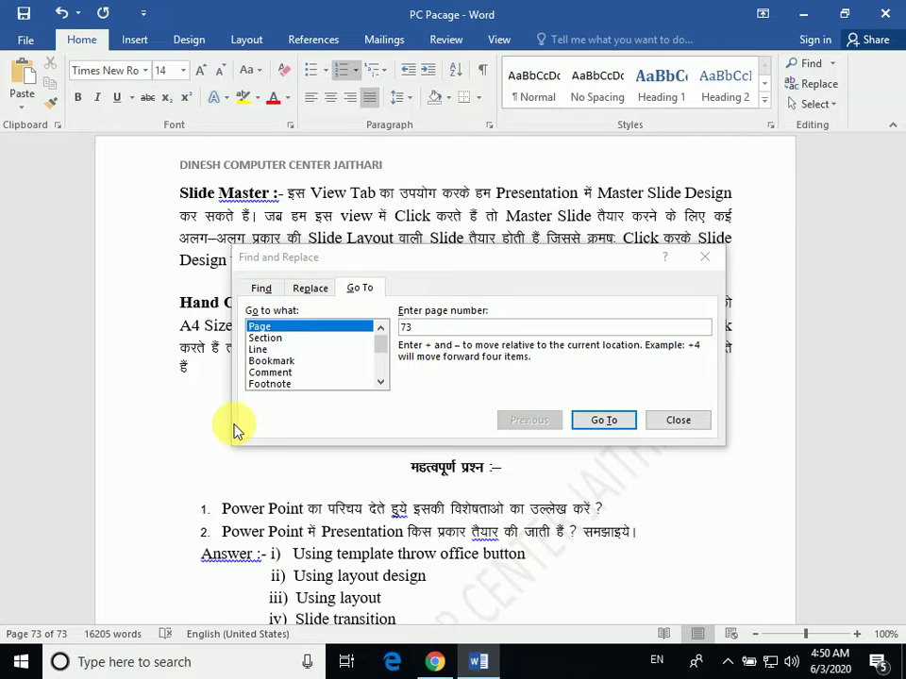
- Cycle the Find and Replace tabs back to Go To
{"action": "left_click", "coordinate": [260, 287]}
{"action": "left_click", "coordinate": [294, 290]}
{"action": "left_click", "coordinate": [360, 288]}
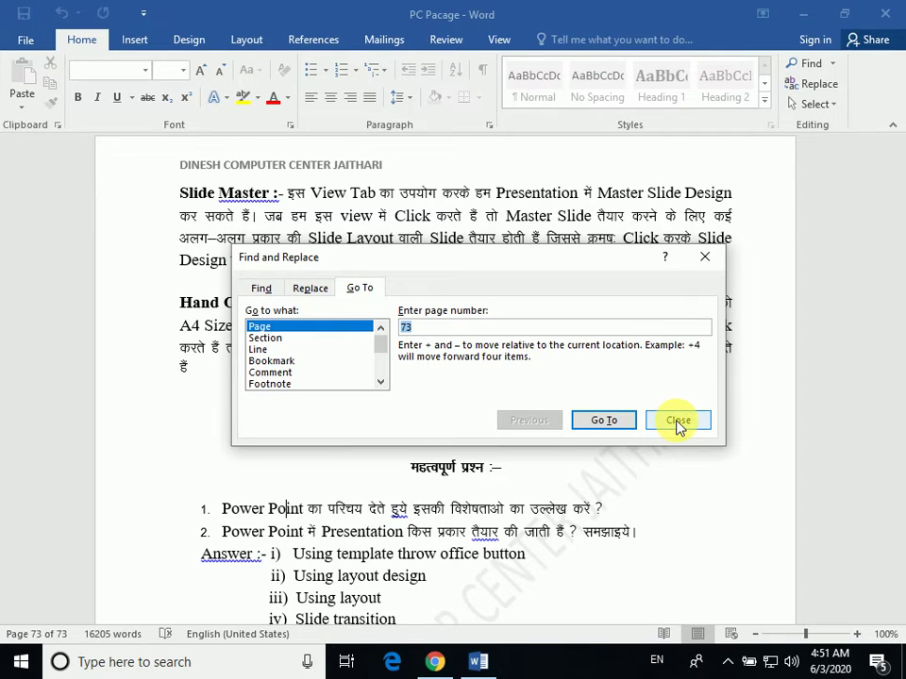
- Close Find and Replace and scroll to page 73's important PowerPoint questions
{"action": "left_click", "coordinate": [604, 420]}
{"action": "key", "text": "Escape"}
{"action": "scroll", "coordinate": [415, 428], "scroll_direction": "down", "scroll_amount": 2}
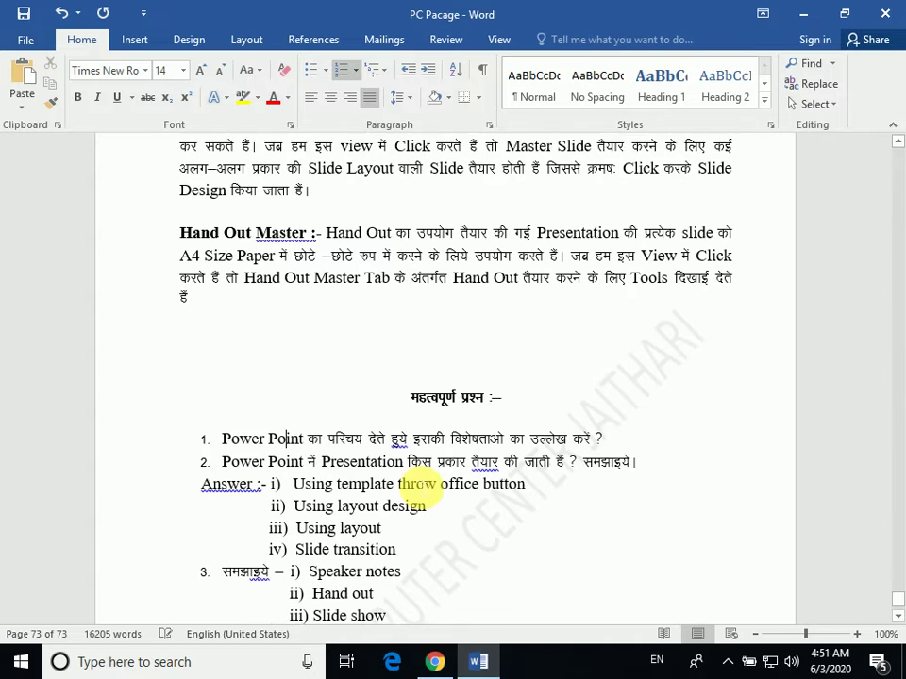
{"action": "scroll", "coordinate": [368, 469], "scroll_direction": "down", "scroll_amount": 4}
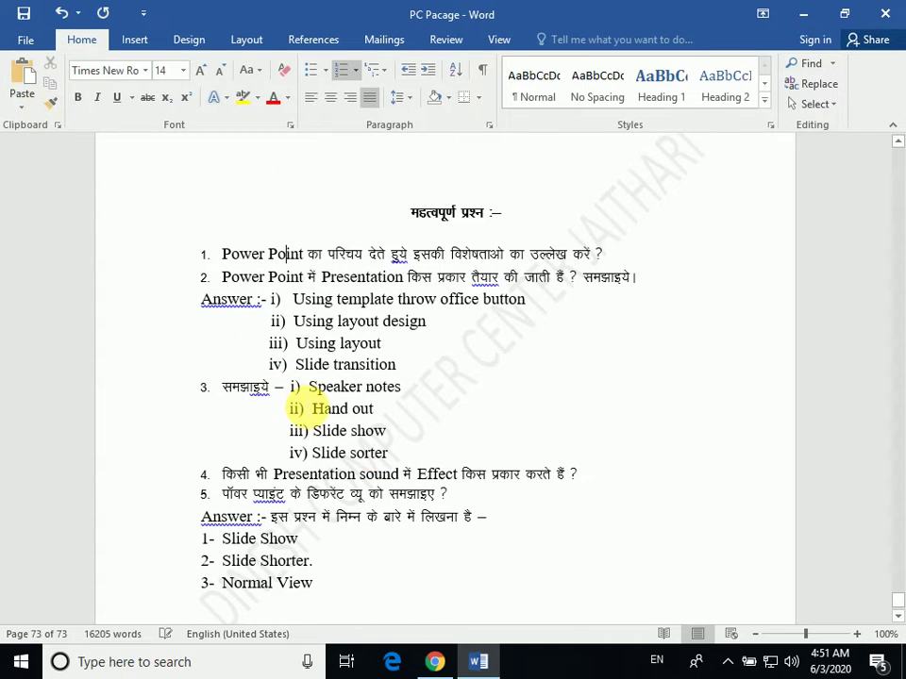
{"action": "scroll", "coordinate": [311, 401], "scroll_direction": "up", "scroll_amount": 1}
{"action": "scroll", "coordinate": [307, 406], "scroll_direction": "up", "scroll_amount": 1}
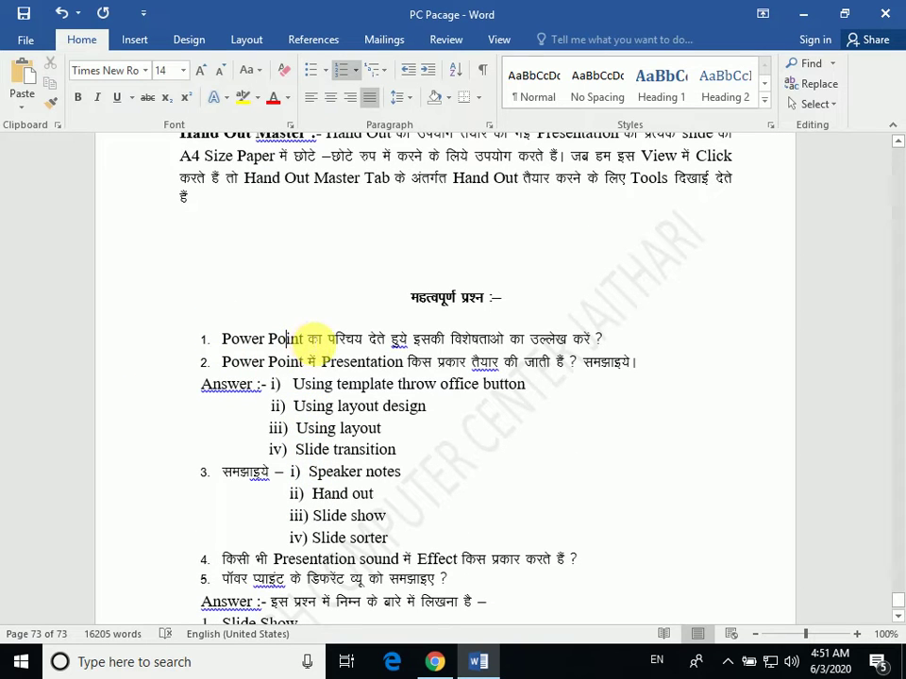
- Select the whole first question line, the Power Point introduction
{"action": "left_click_drag", "start_coordinate": [304, 339], "coordinate": [223, 341]}
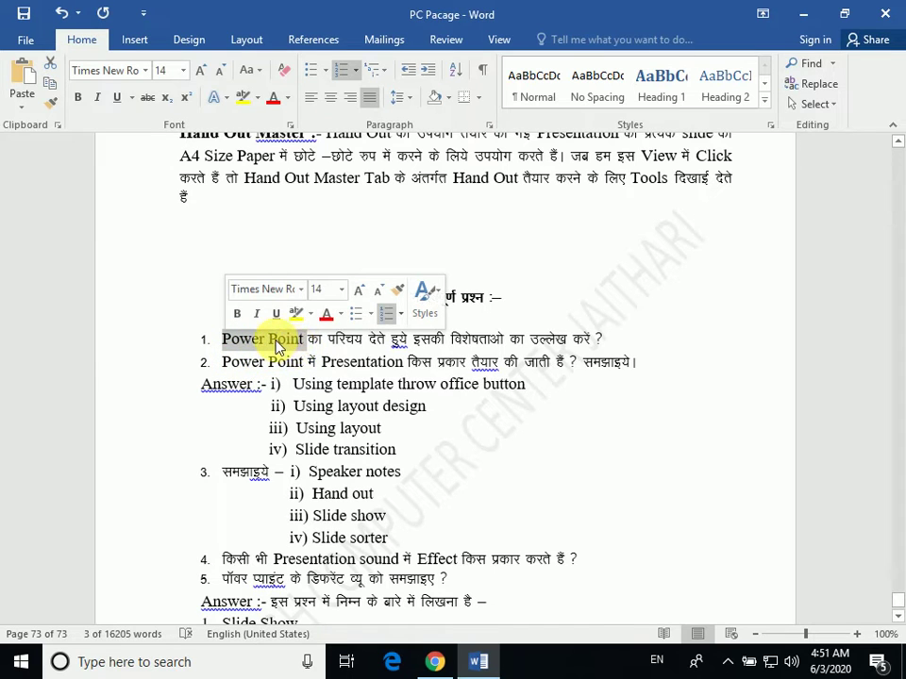
{"action": "left_click", "coordinate": [227, 360]}
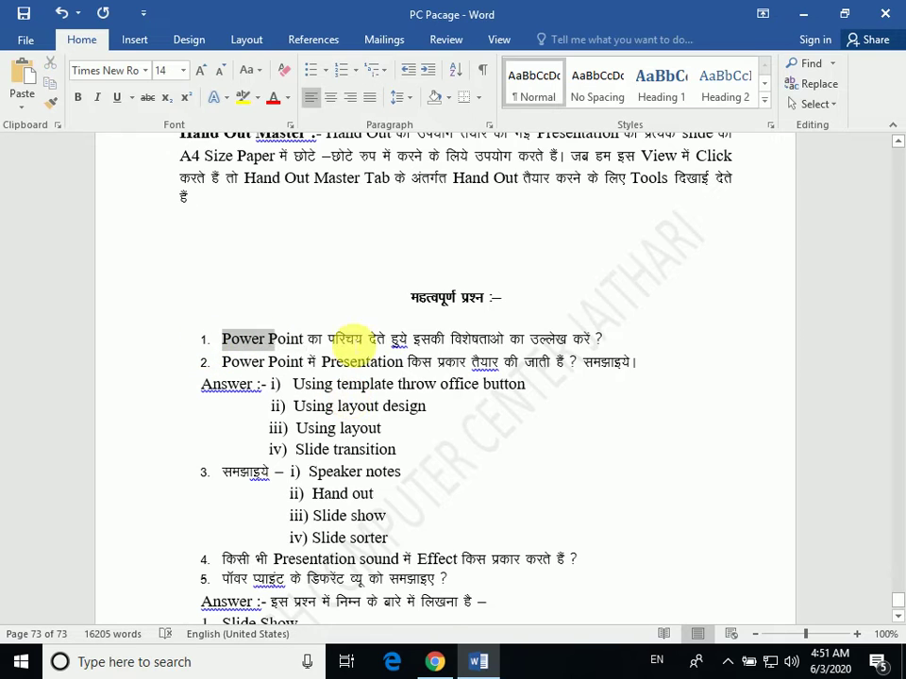
{"action": "left_click_drag", "start_coordinate": [346, 337], "coordinate": [611, 339]}
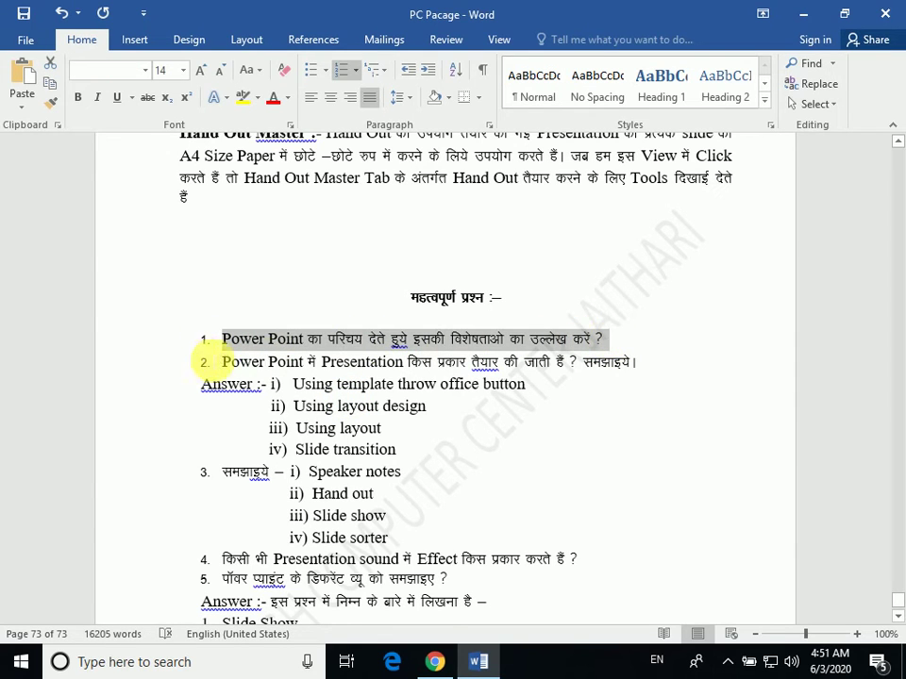
{"action": "scroll", "coordinate": [351, 447], "scroll_direction": "down", "scroll_amount": 2}
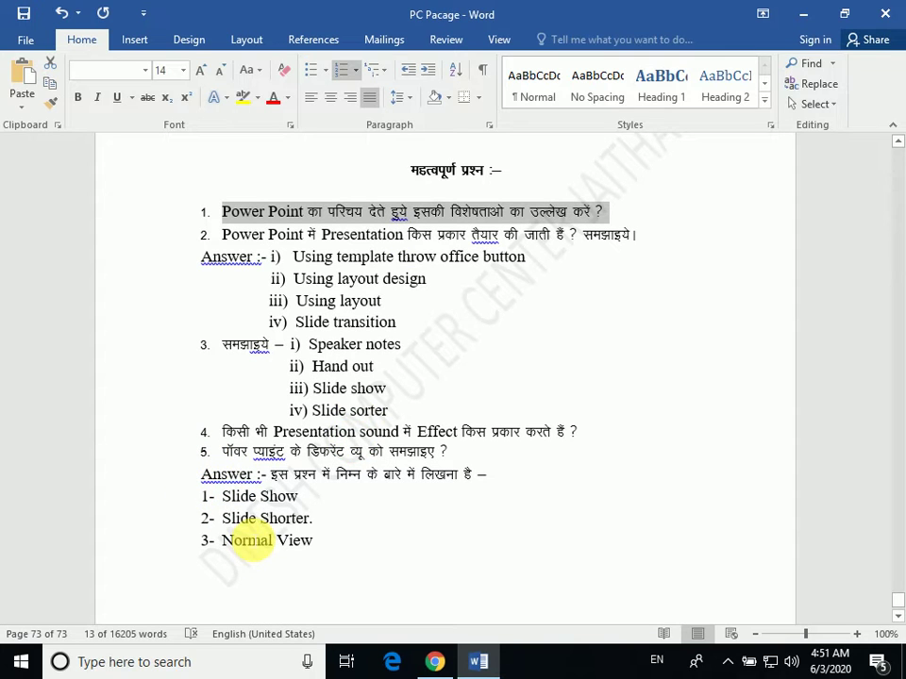
{"action": "scroll", "coordinate": [236, 528], "scroll_direction": "up", "scroll_amount": 2}
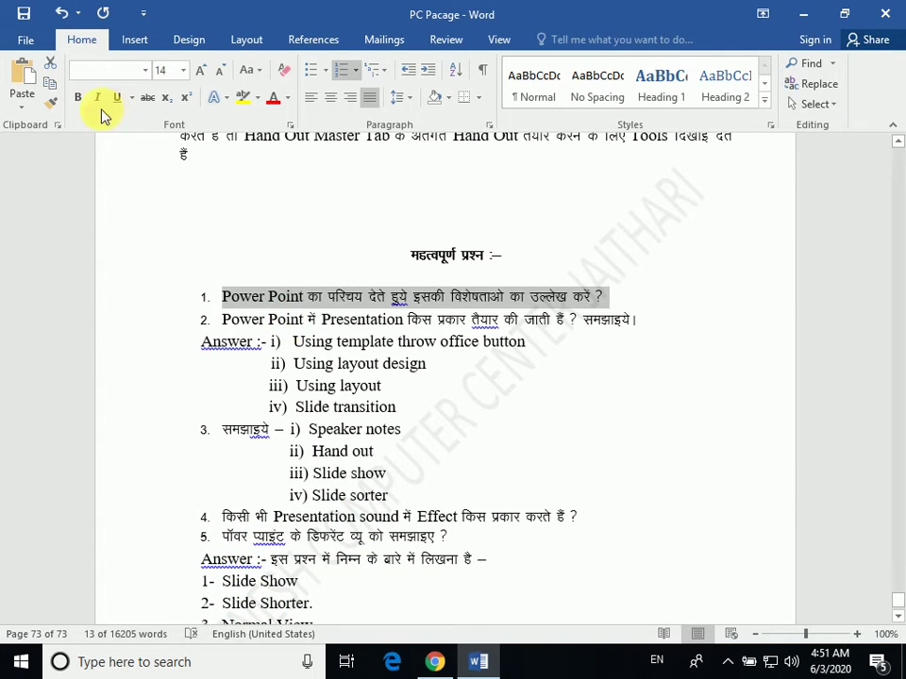
- Cut the Power Point introduction question and paste it as item 5 after question 4
{"action": "left_click", "coordinate": [52, 69]}
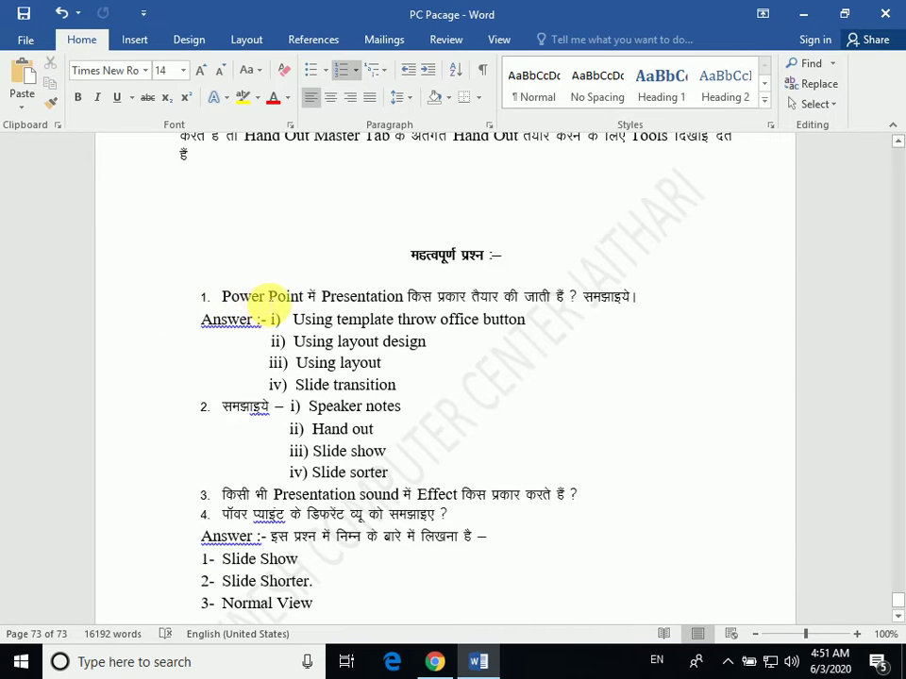
{"action": "left_click", "coordinate": [222, 298]}
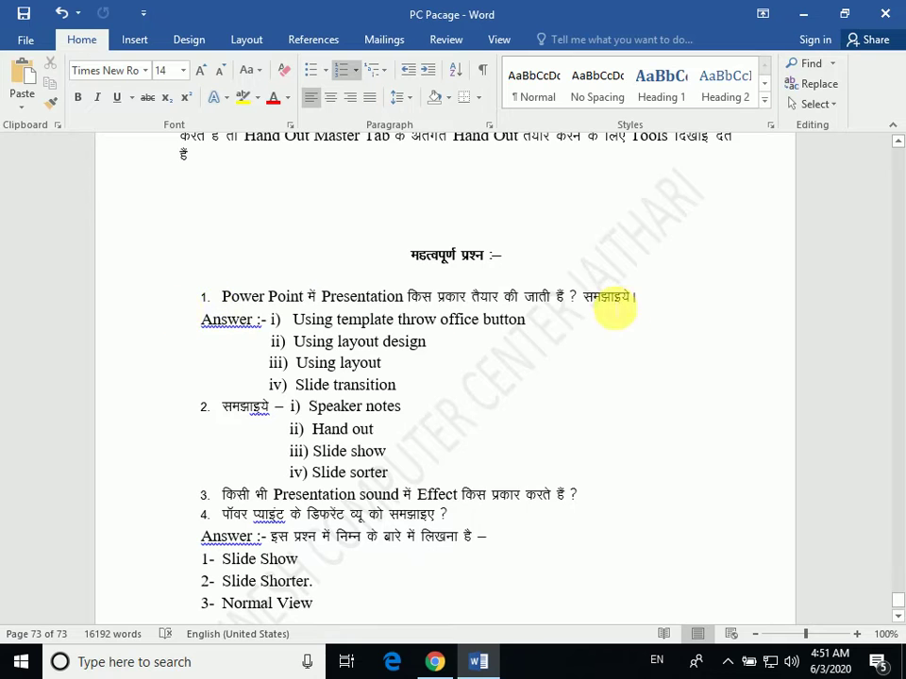
{"action": "scroll", "coordinate": [377, 444], "scroll_direction": "down", "scroll_amount": 2}
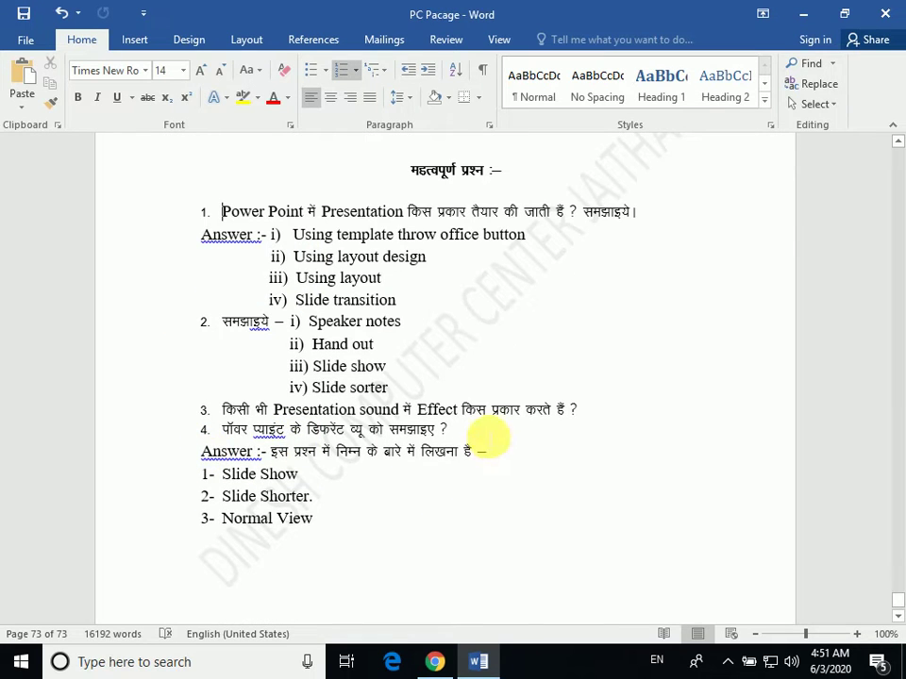
{"action": "left_click", "coordinate": [469, 449]}
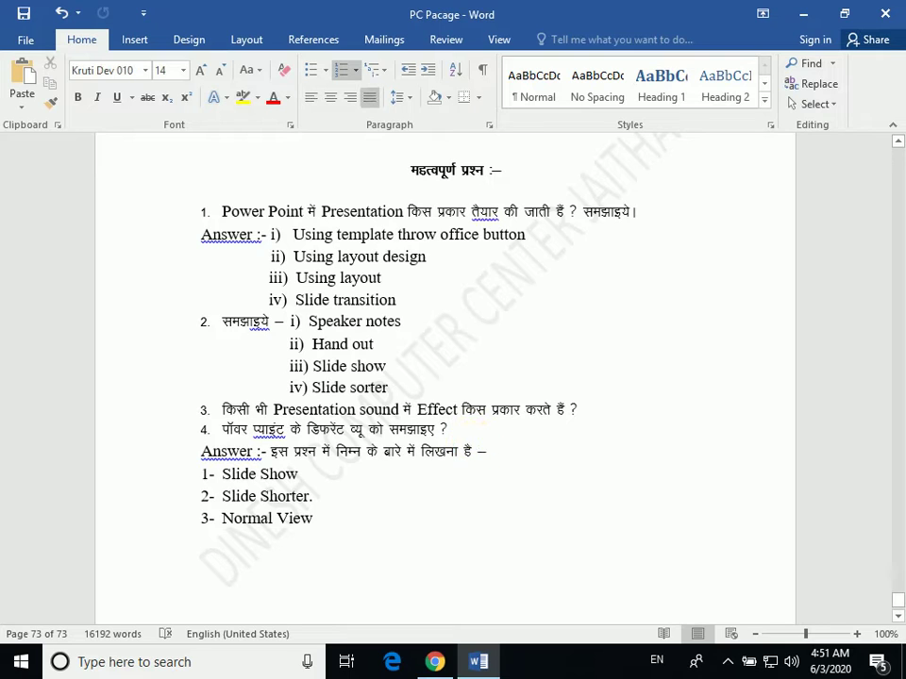
{"action": "key", "text": "Return"}
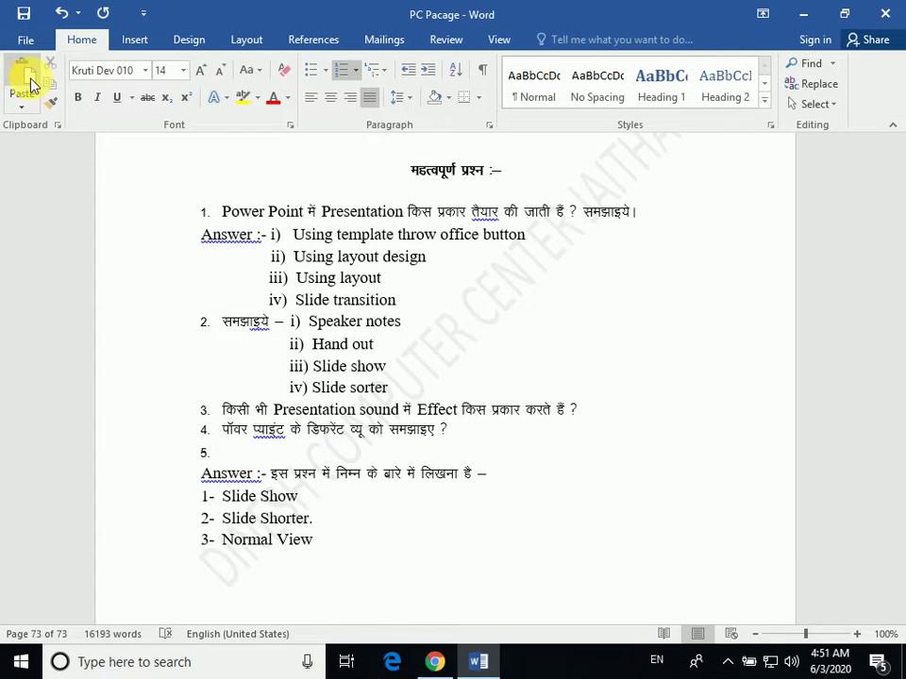
{"action": "left_click", "coordinate": [25, 83]}
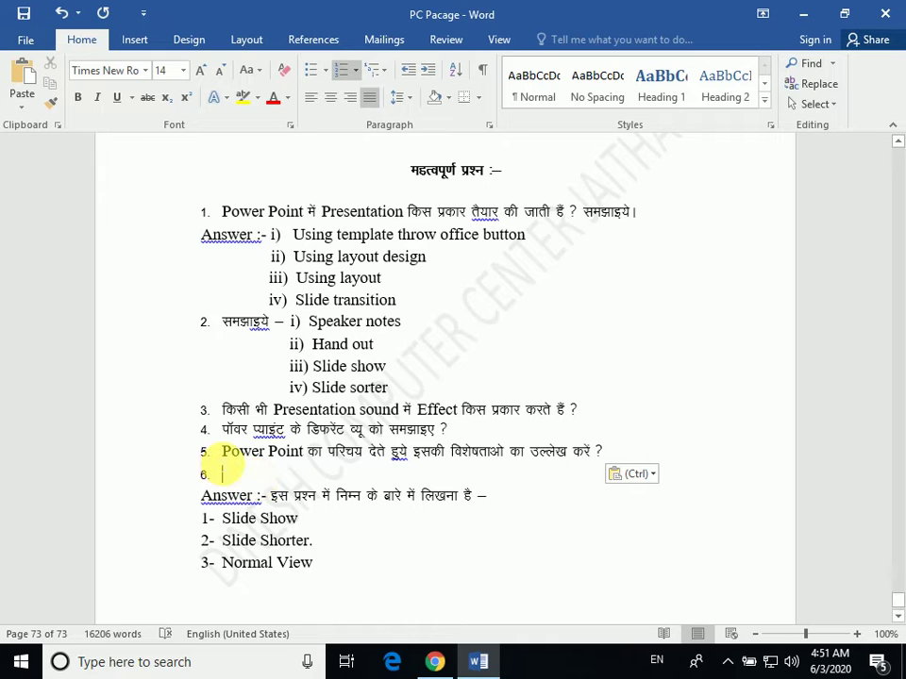
- Copy question 5 and paste the duplicate onto empty item 6
{"action": "scroll", "coordinate": [255, 477], "scroll_direction": "down", "scroll_amount": 1}
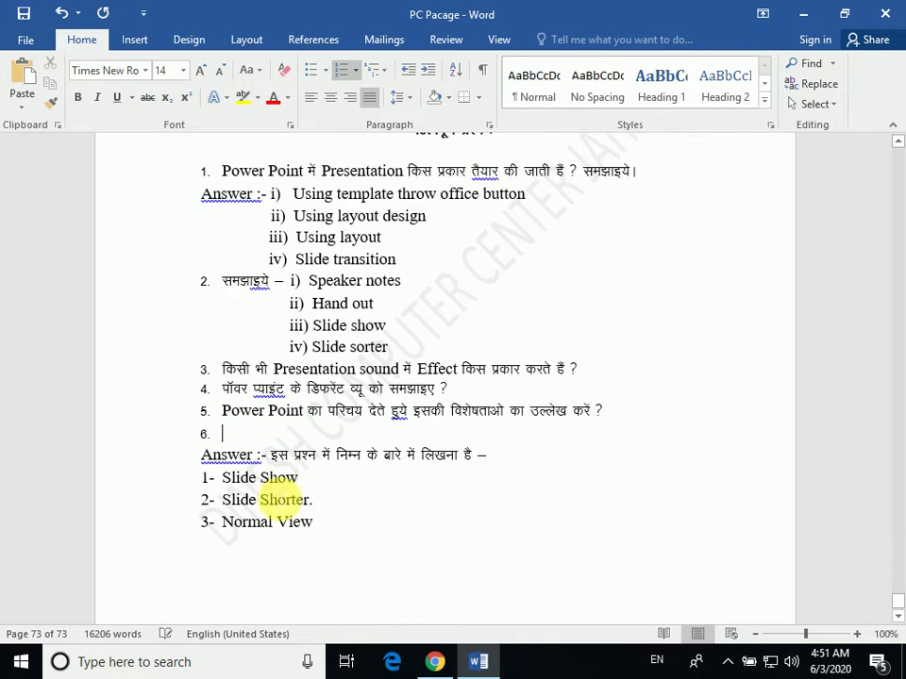
{"action": "scroll", "coordinate": [202, 451], "scroll_direction": "up", "scroll_amount": 1}
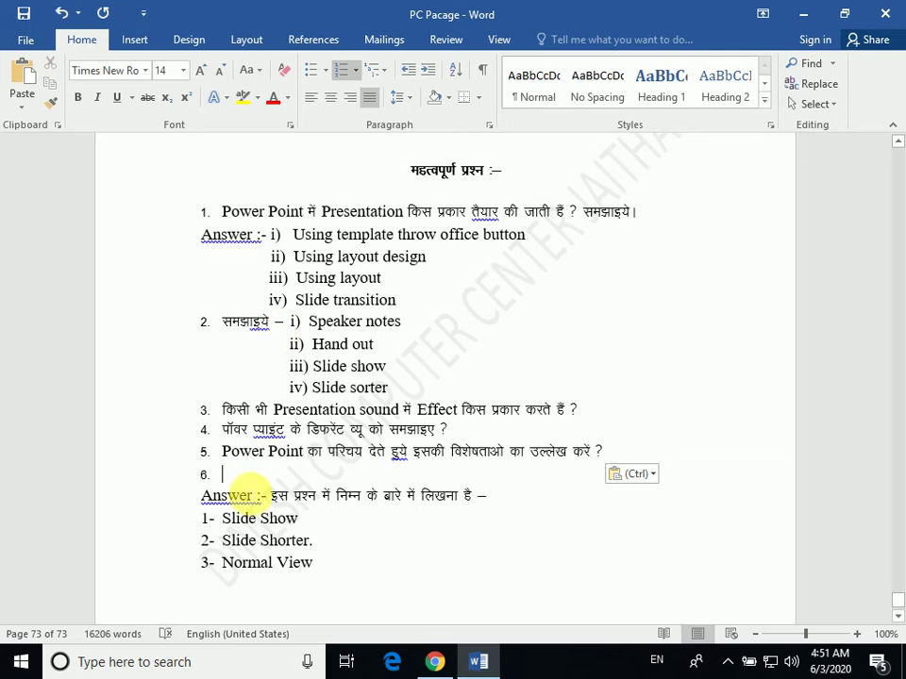
{"action": "mouse_move", "coordinate": [223, 451]}
{"action": "left_mouse_down"}
{"action": "mouse_move", "coordinate": [522, 464]}
{"action": "mouse_move", "coordinate": [628, 447]}
{"action": "left_mouse_up"}
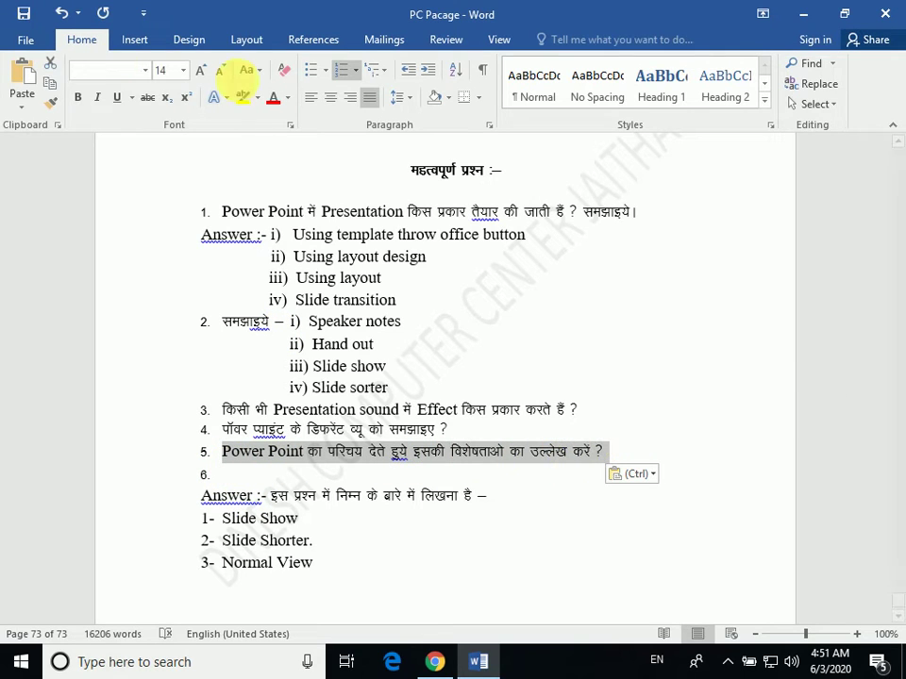
{"action": "left_click", "coordinate": [49, 91]}
{"action": "left_click", "coordinate": [231, 476]}
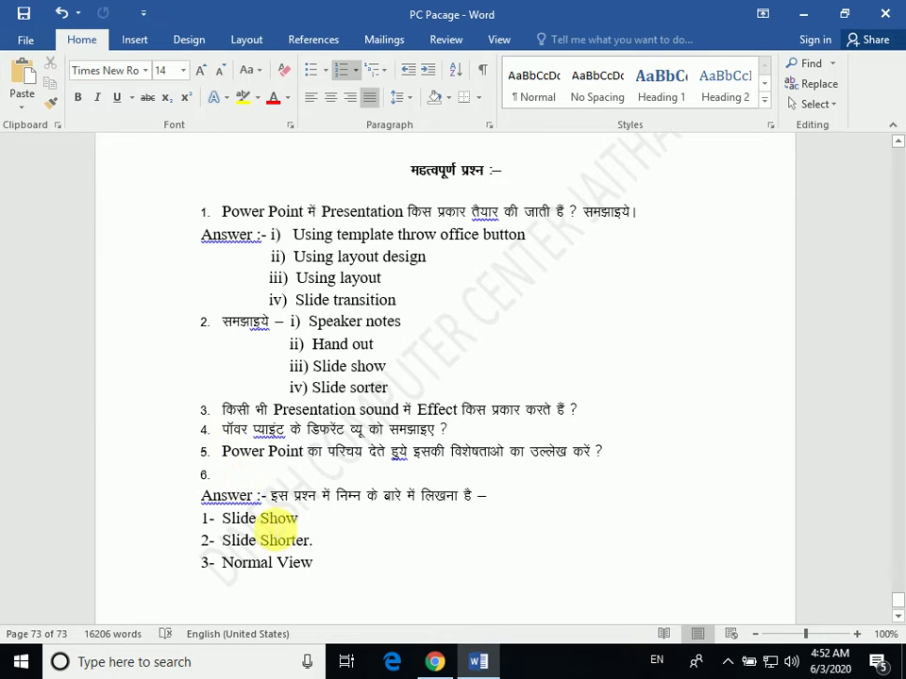
{"action": "left_click", "coordinate": [21, 79]}
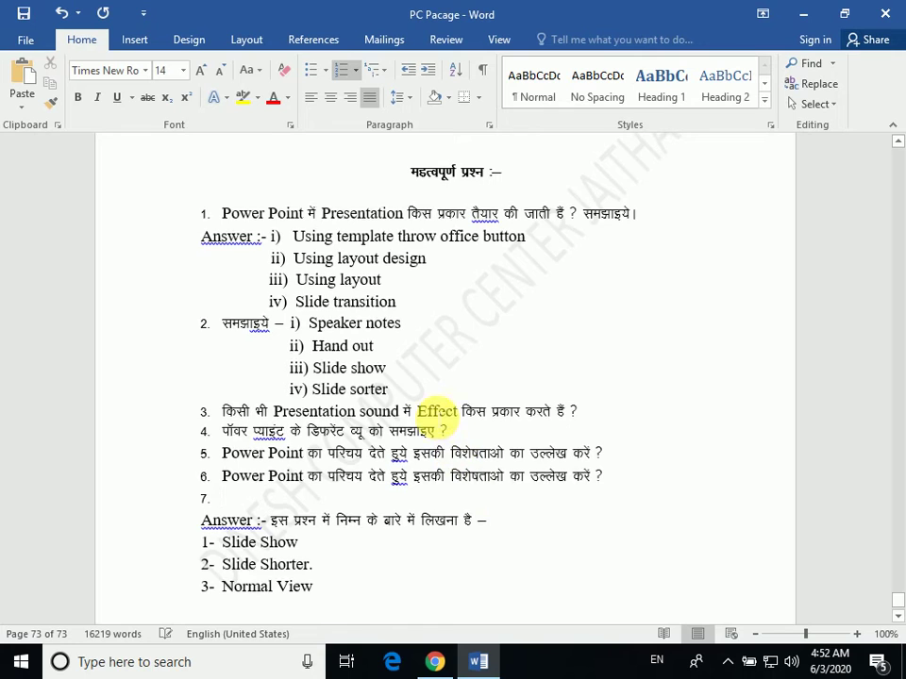
- Remove the bold 'Hand Out Master :-' heading from the paragraph start and paste it at its end
{"action": "scroll", "coordinate": [329, 408], "scroll_direction": "up", "scroll_amount": 1}
{"action": "scroll", "coordinate": [321, 415], "scroll_direction": "up", "scroll_amount": 1}
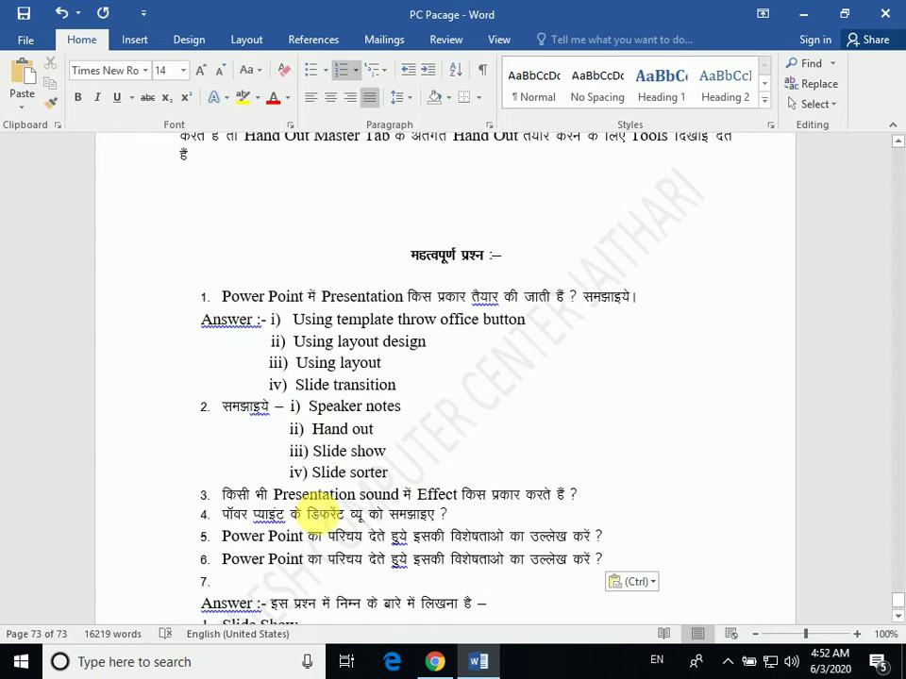
{"action": "scroll", "coordinate": [317, 514], "scroll_direction": "up", "scroll_amount": 2}
{"action": "scroll", "coordinate": [317, 515], "scroll_direction": "up", "scroll_amount": 1}
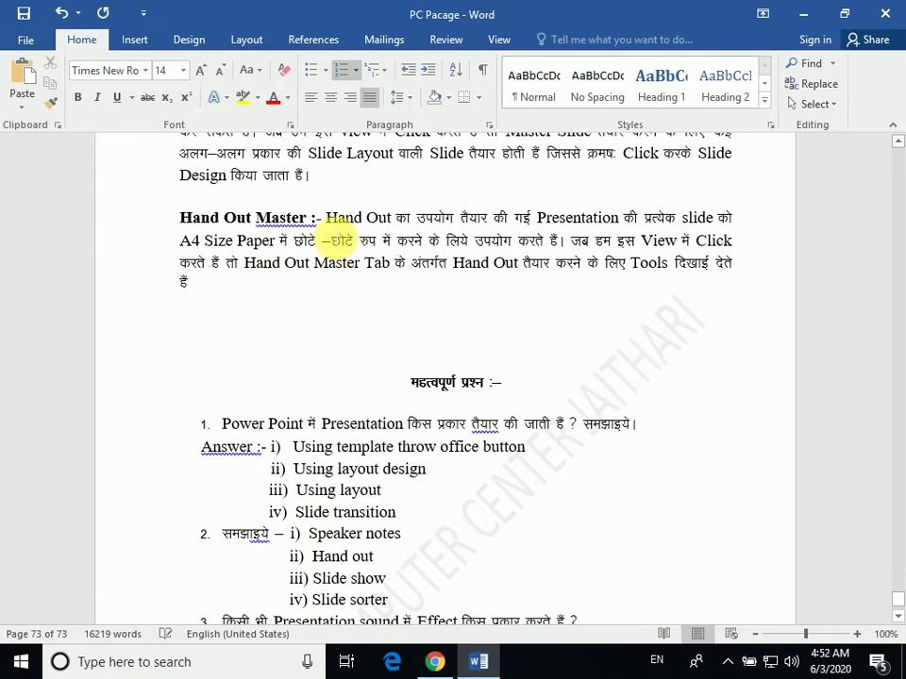
{"action": "left_click_drag", "start_coordinate": [180, 218], "coordinate": [326, 218]}
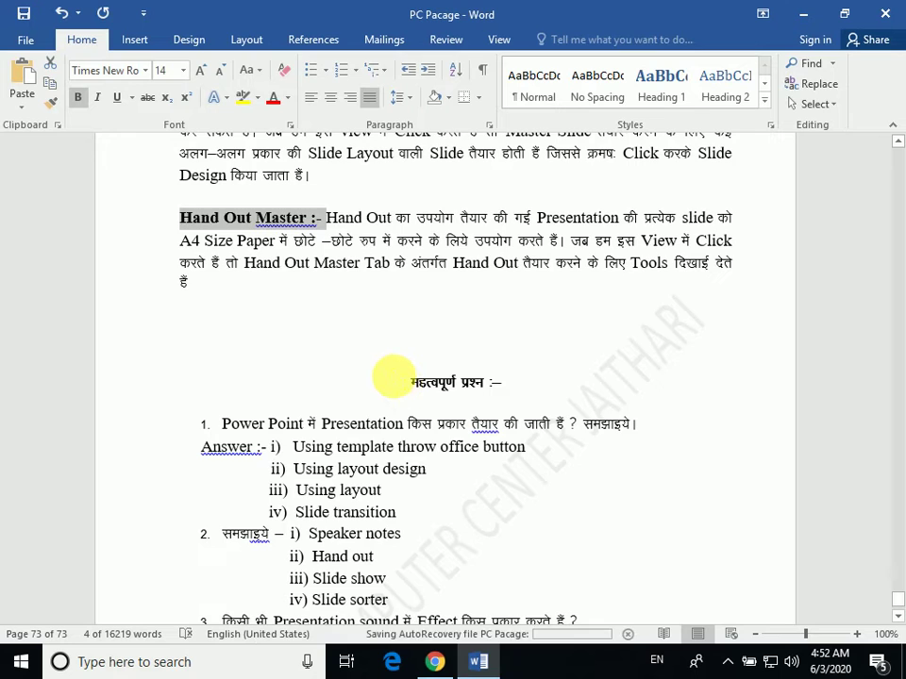
{"action": "key", "text": "Delete"}
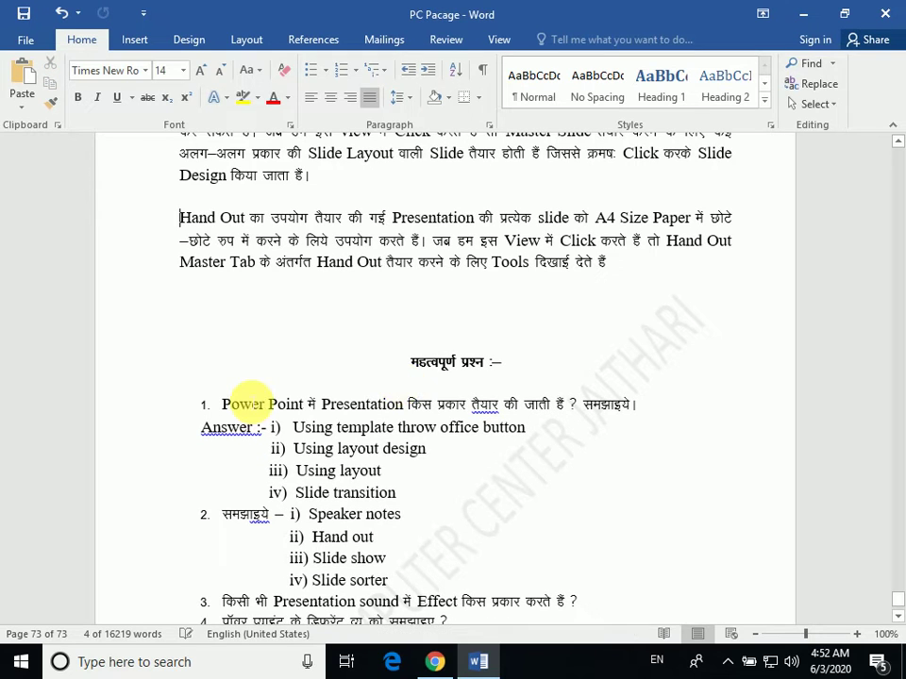
{"action": "left_click", "coordinate": [645, 274]}
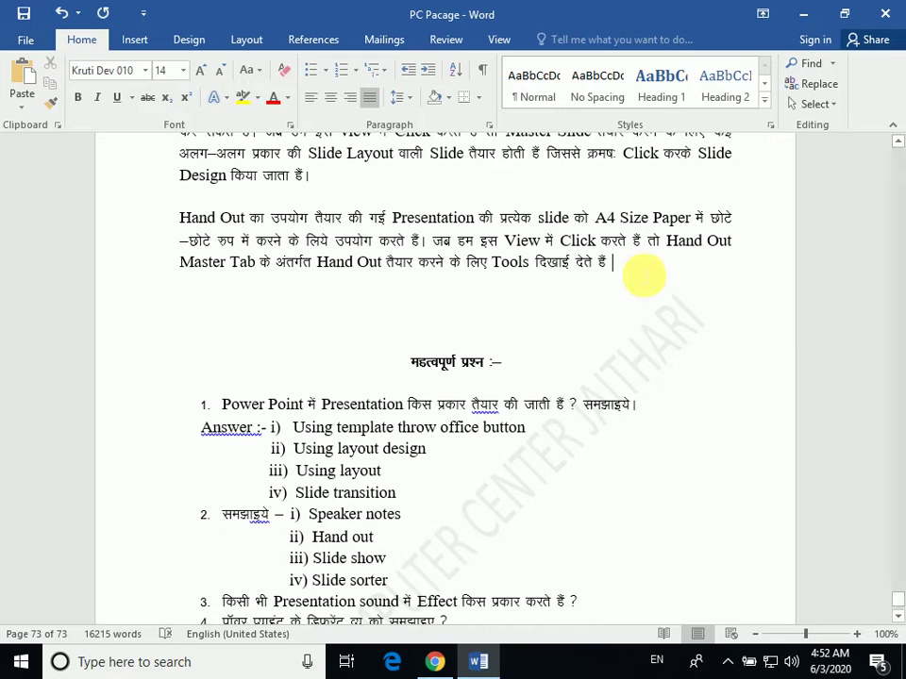
{"action": "type", "text": "Hand Out Master :-"}
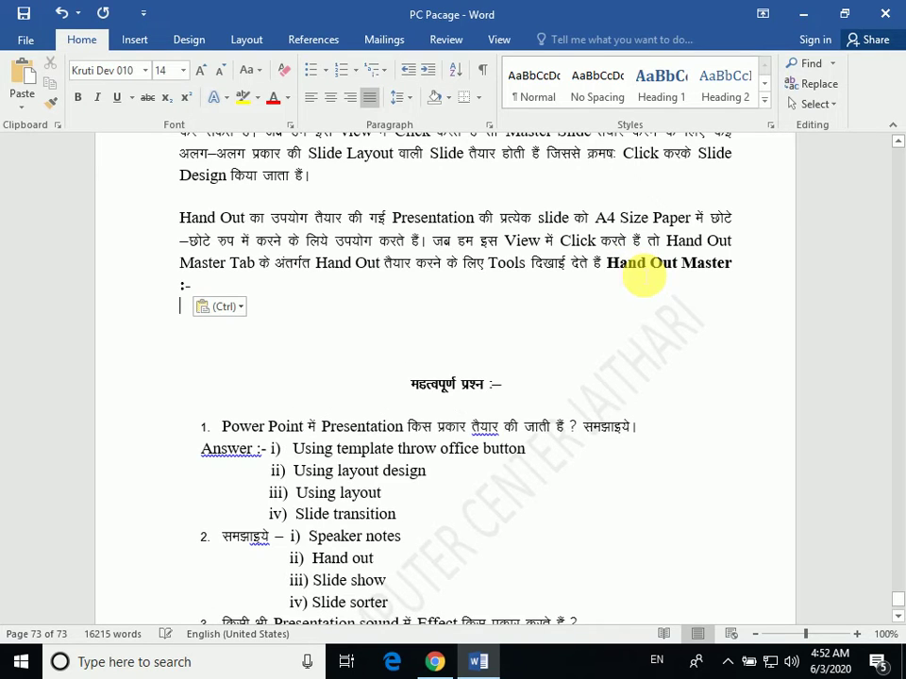
{"action": "scroll", "coordinate": [503, 465], "scroll_direction": "up", "scroll_amount": 3}
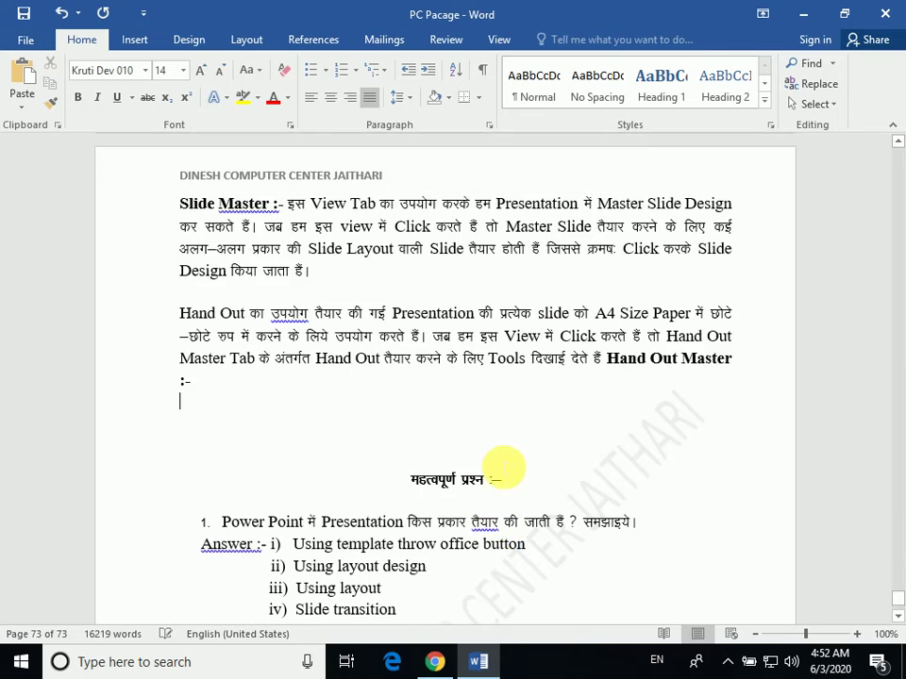
- Paste a duplicate of the Slide Master :- paragraph onto the empty line below the Hand Out paragraph
{"action": "left_click_drag", "start_coordinate": [182, 235], "coordinate": [312, 303]}
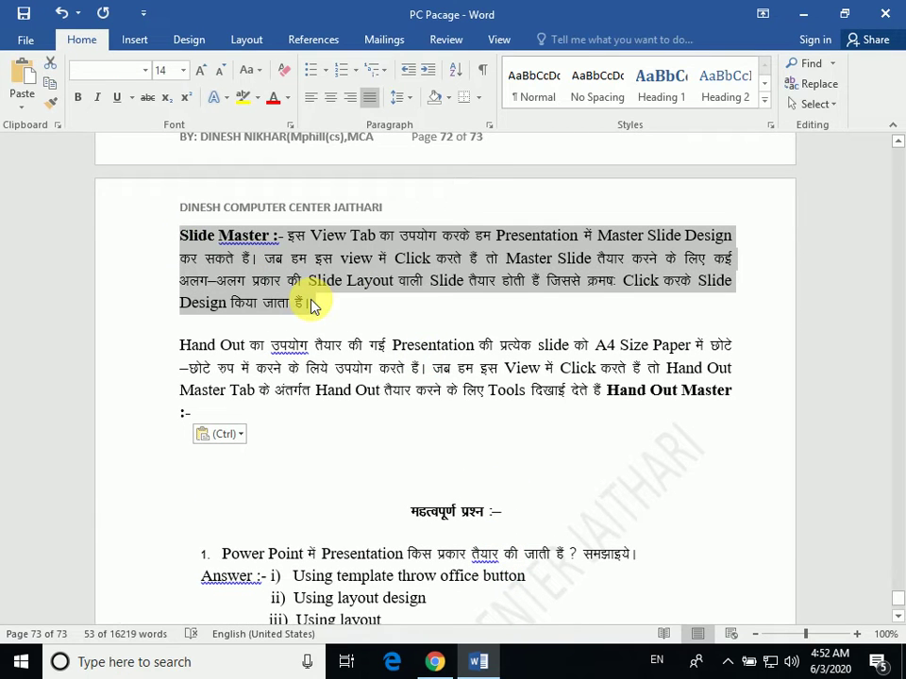
{"action": "scroll", "coordinate": [297, 405], "scroll_direction": "down", "scroll_amount": 2}
{"action": "left_click", "coordinate": [225, 380]}
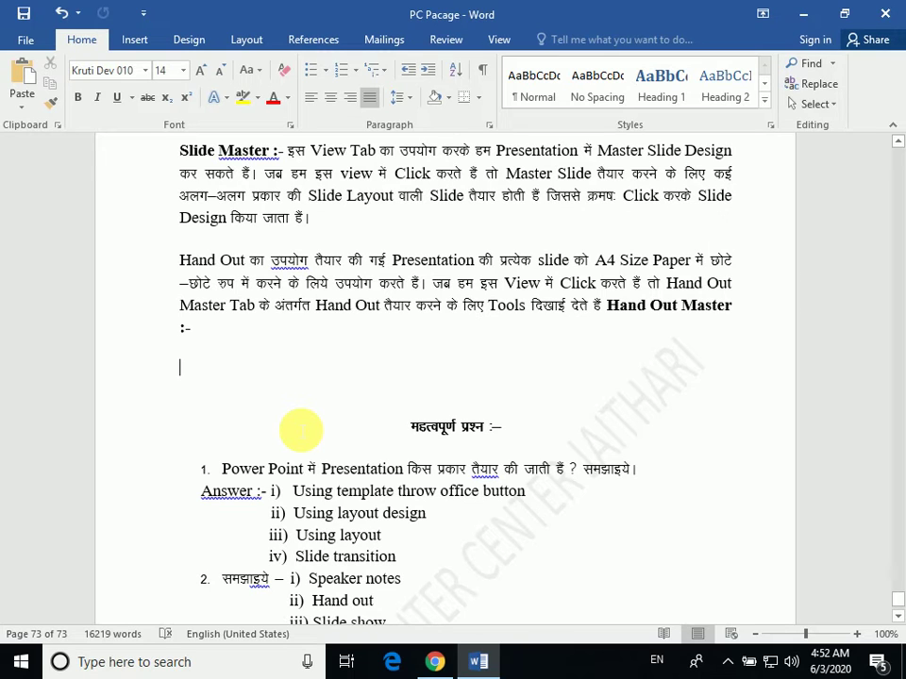
{"action": "key", "text": "ctrl+v"}
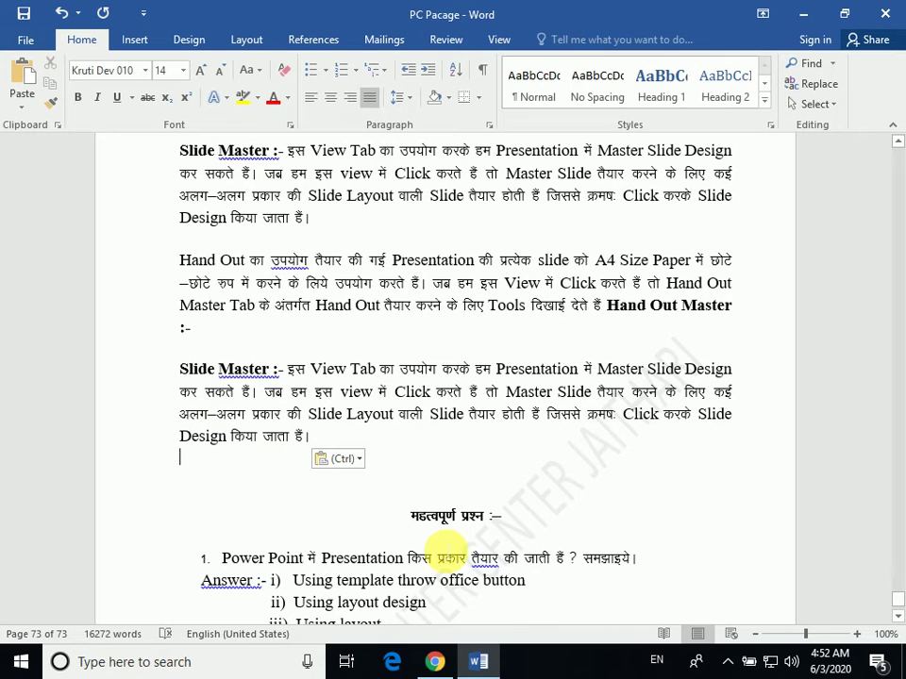
{"action": "scroll", "coordinate": [448, 547], "scroll_direction": "down", "scroll_amount": 1}
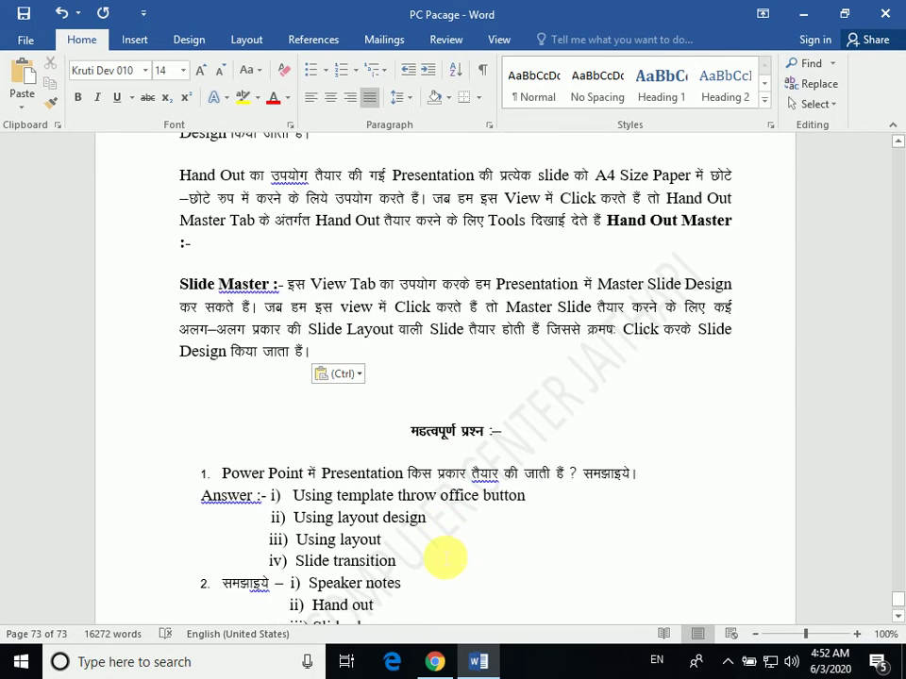
{"action": "scroll", "coordinate": [440, 550], "scroll_direction": "up", "scroll_amount": 2}
{"action": "scroll", "coordinate": [443, 557], "scroll_direction": "up", "scroll_amount": 2}
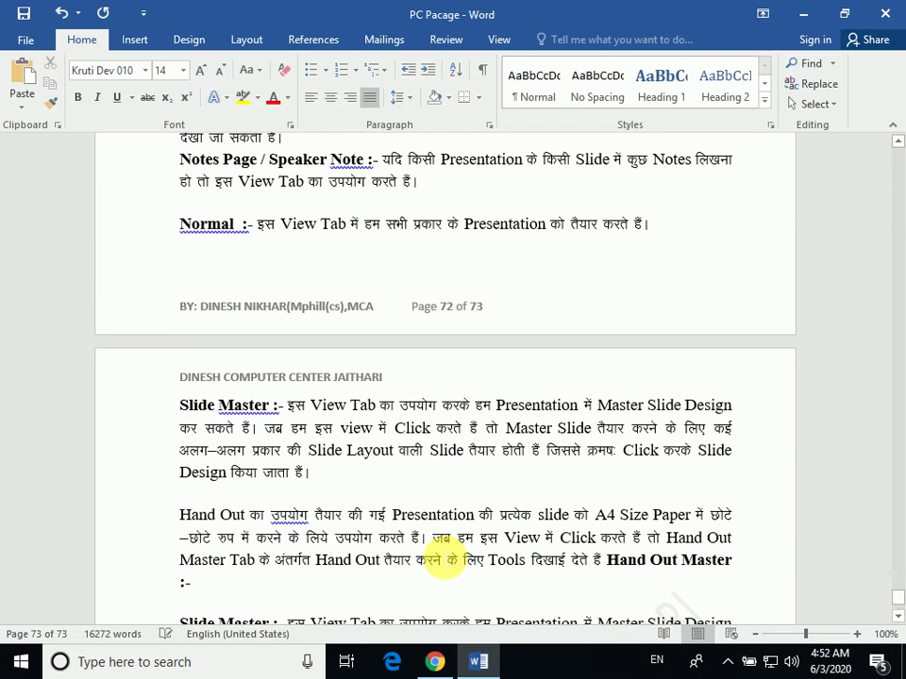
- Search the document for 'Text Editing Too' and close the Navigation pane at the found section on page 15
{"action": "key", "text": "ctrl+f"}
{"action": "type", "text": "Te"}
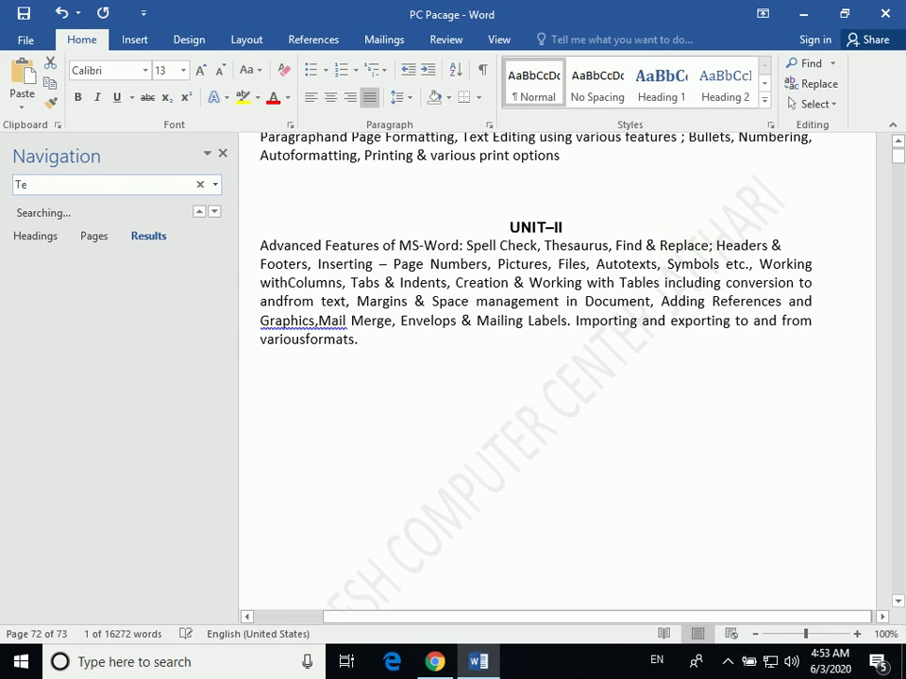
{"action": "type", "text": "xt Editing"}
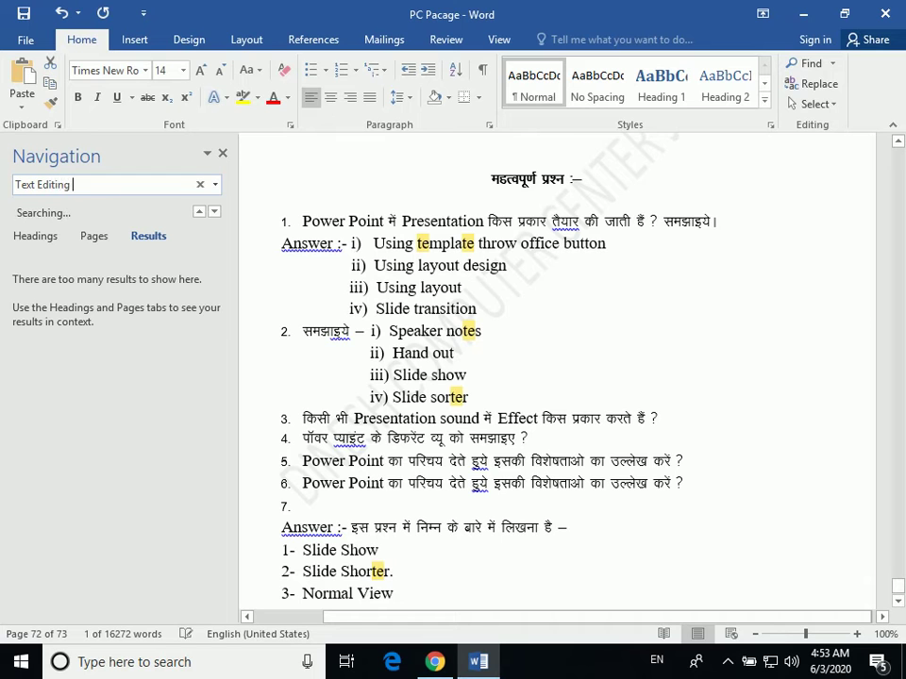
{"action": "type", "text": "Too"}
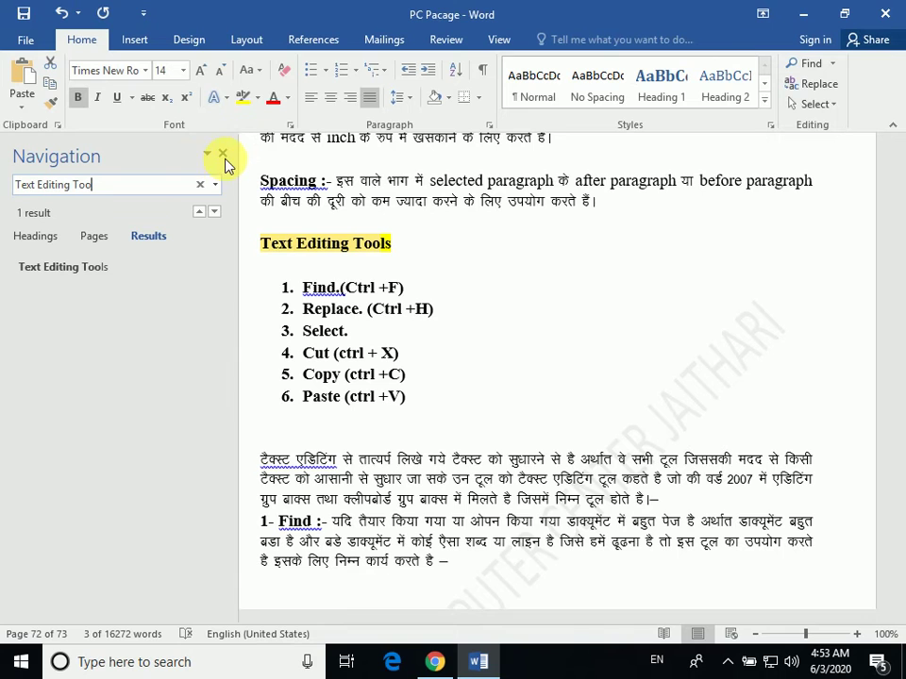
{"action": "left_click", "coordinate": [222, 154]}
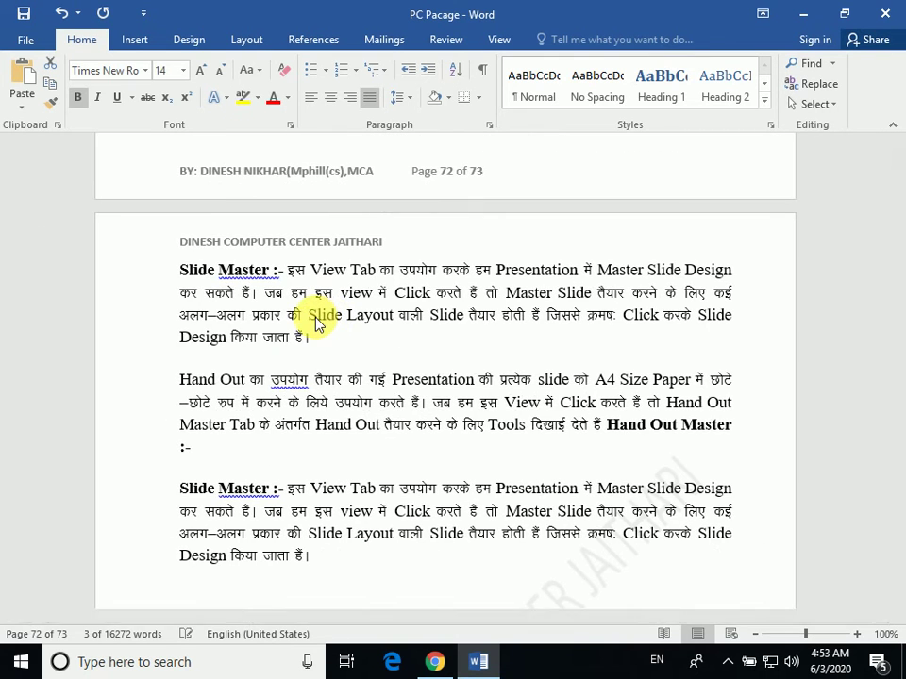
{"action": "key", "text": "ctrl+v"}
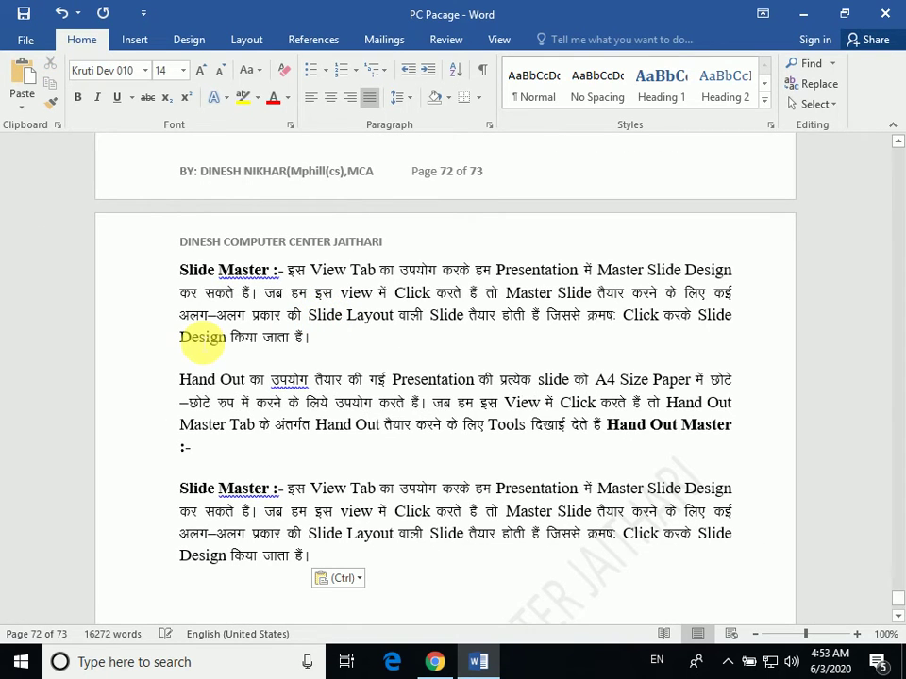
{"action": "key", "text": "ctrl+f"}
{"action": "type", "text": "Text Editing Too"}
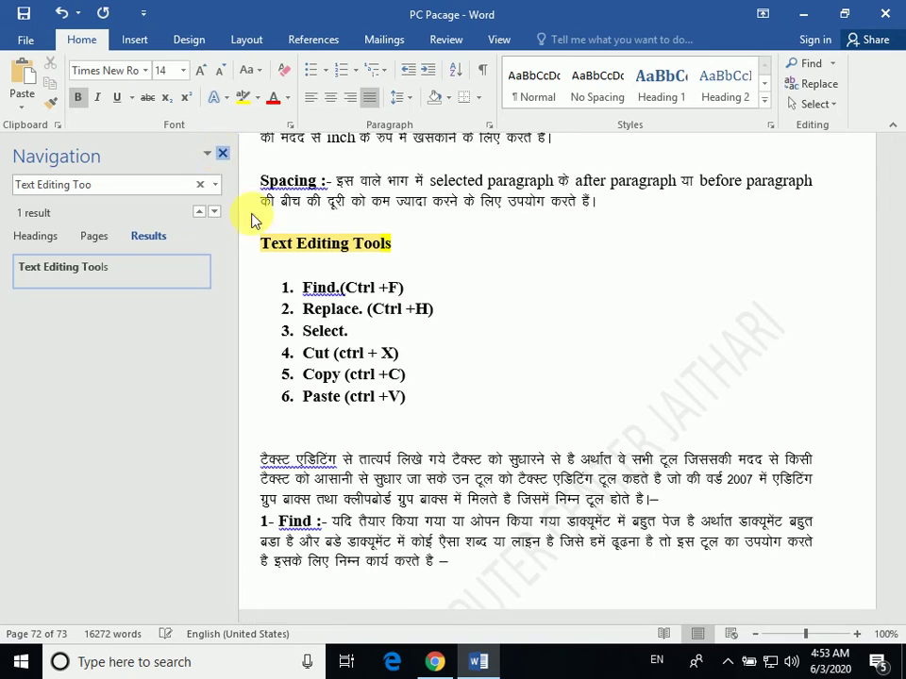
{"action": "left_click", "coordinate": [222, 153]}
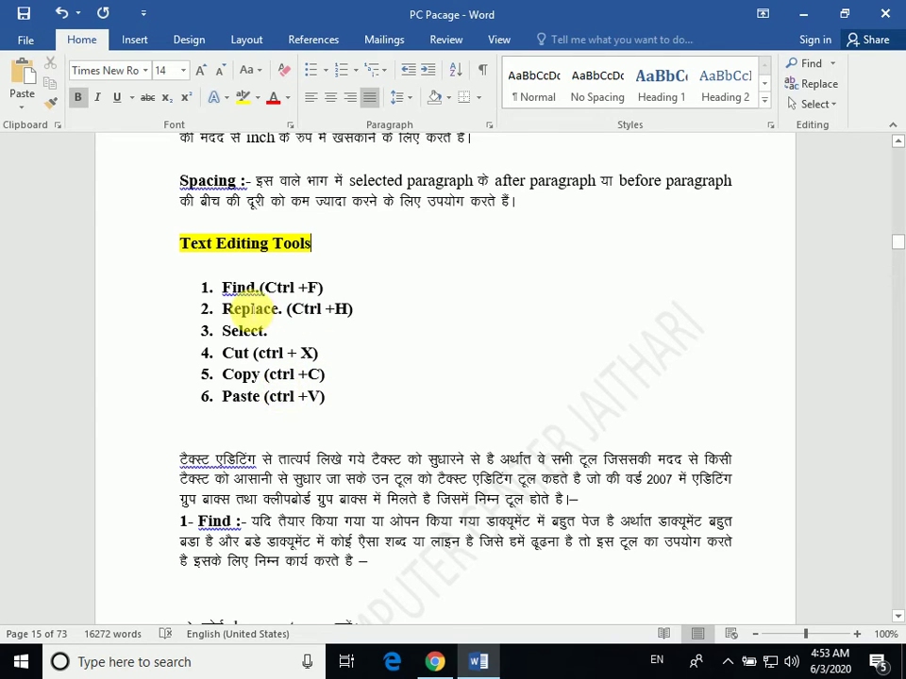
{"action": "left_click", "coordinate": [256, 288]}
{"action": "type", "text": "."}
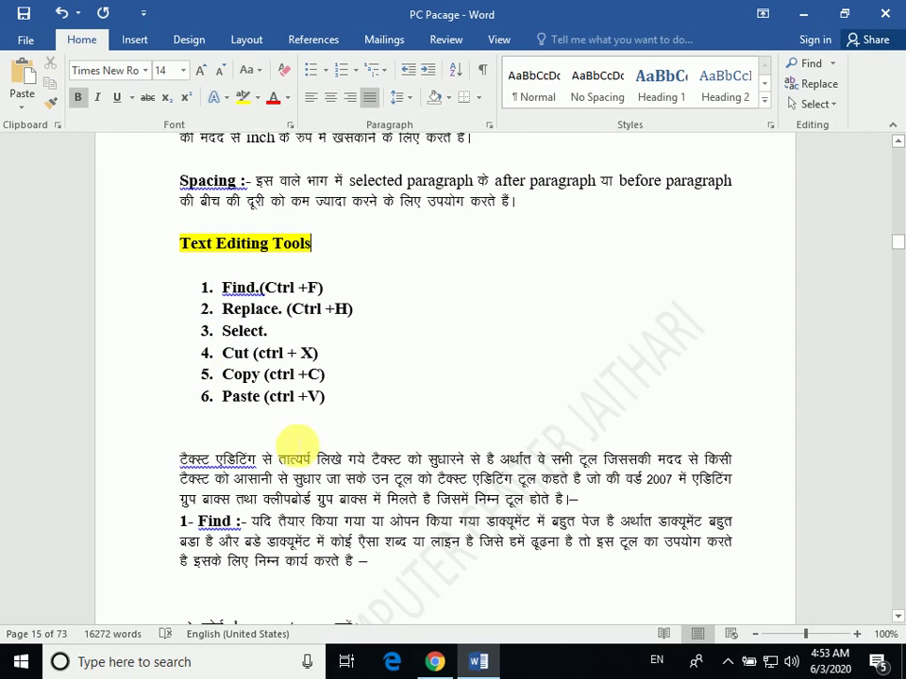
{"action": "scroll", "coordinate": [290, 429], "scroll_direction": "up", "scroll_amount": 1}
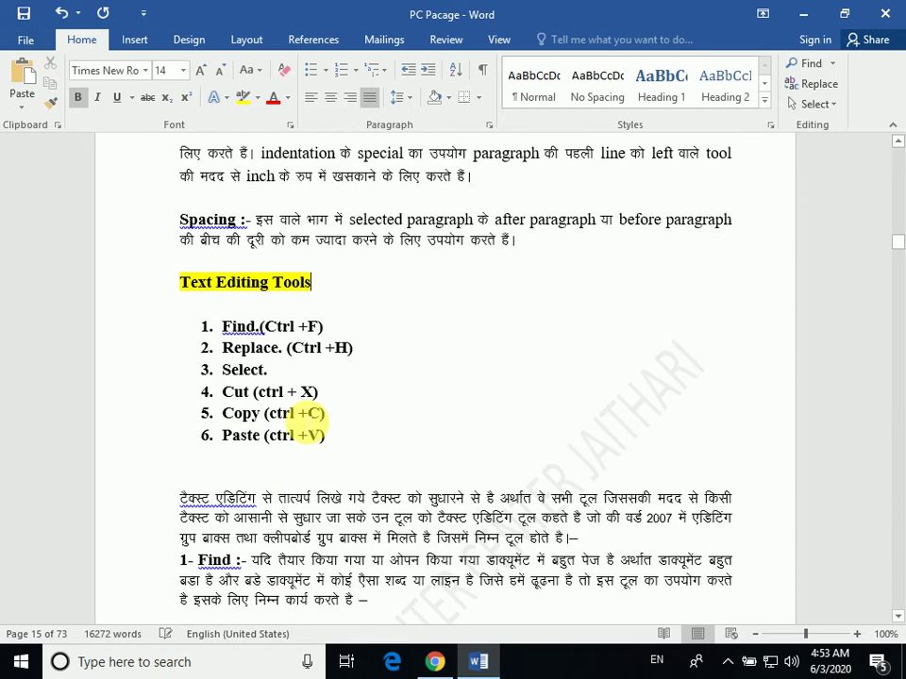
{"action": "left_click_drag", "start_coordinate": [180, 223], "coordinate": [542, 252]}
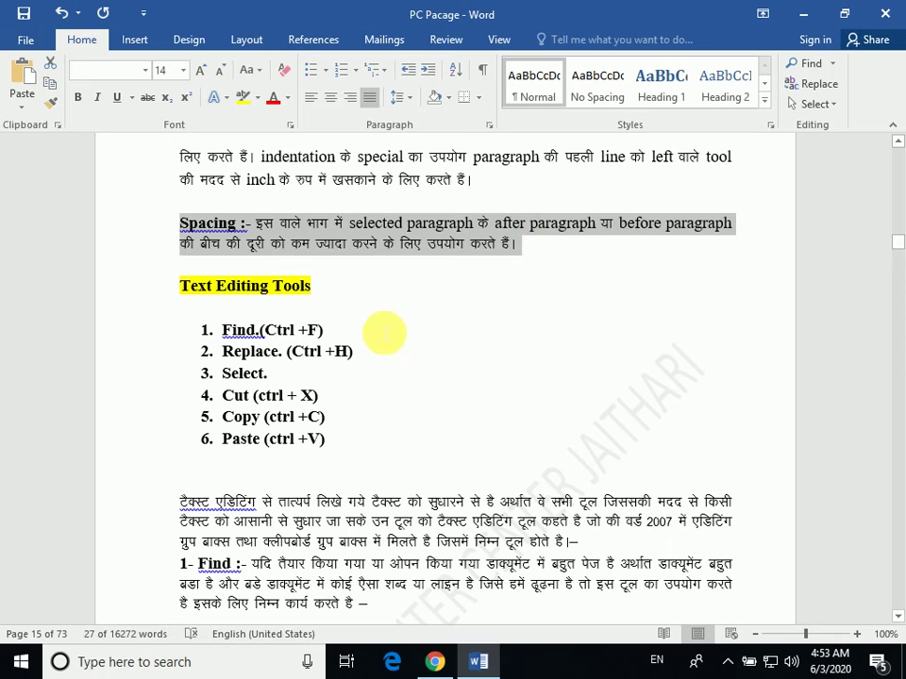
{"action": "left_click", "coordinate": [396, 325]}
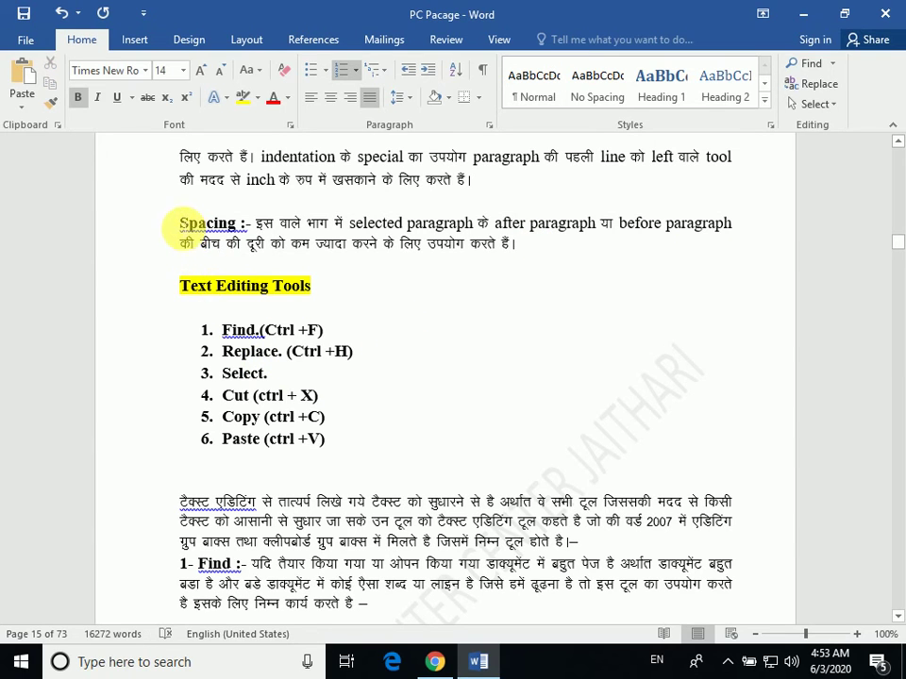
{"action": "mouse_move", "coordinate": [182, 224]}
{"action": "left_mouse_down"}
{"action": "mouse_move", "coordinate": [418, 251]}
{"action": "mouse_move", "coordinate": [529, 249]}
{"action": "left_mouse_up"}
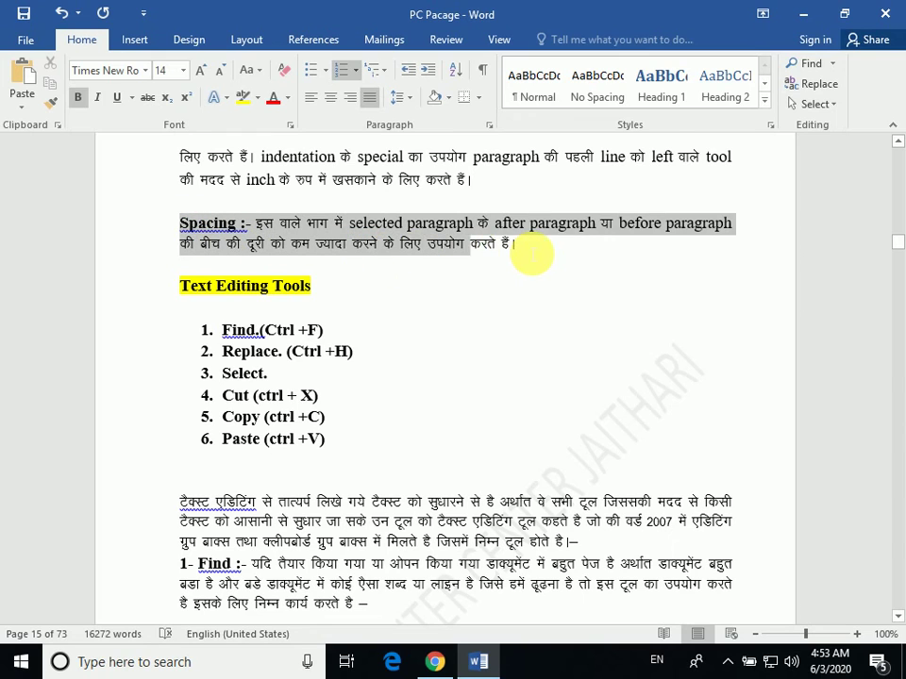
{"action": "left_click", "coordinate": [481, 314]}
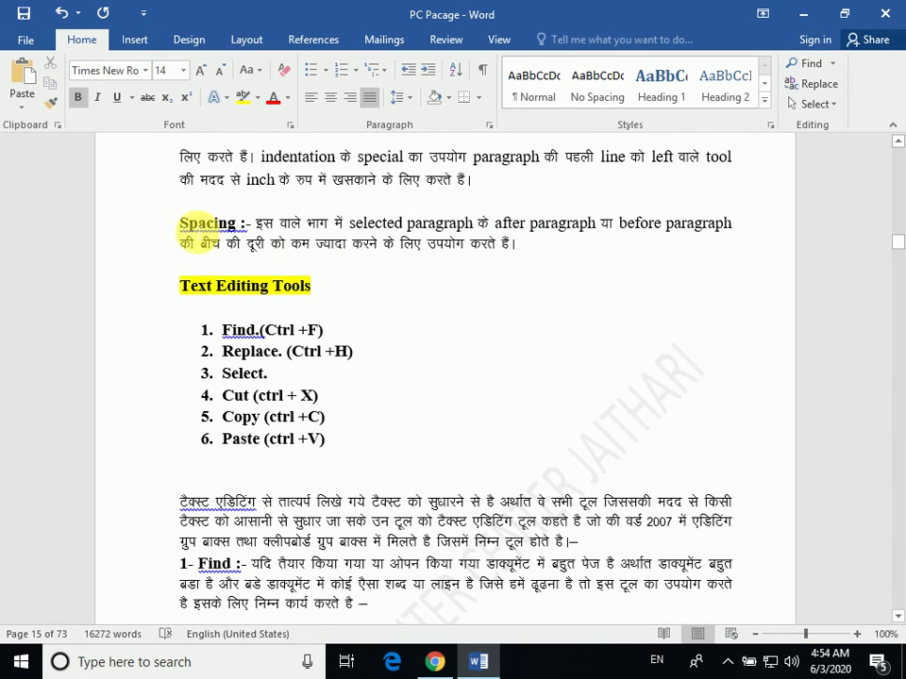
{"action": "left_click", "coordinate": [180, 224]}
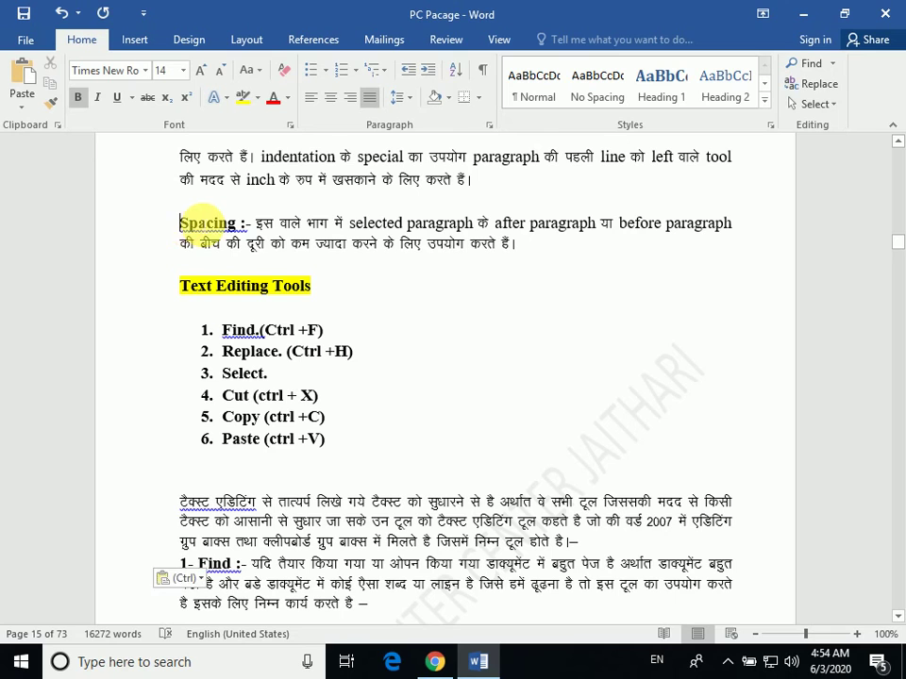
{"action": "left_click", "coordinate": [271, 244]}
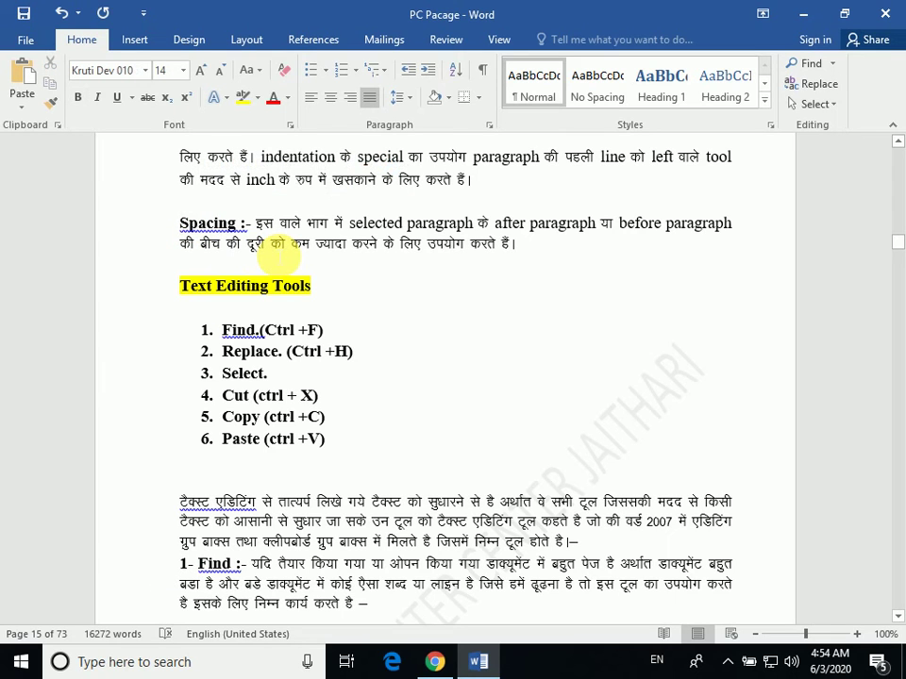
- Select the entire document's text with Ctrl+A after briefly selecting the Spacing paragraph
{"action": "key", "text": "ctrl+a"}
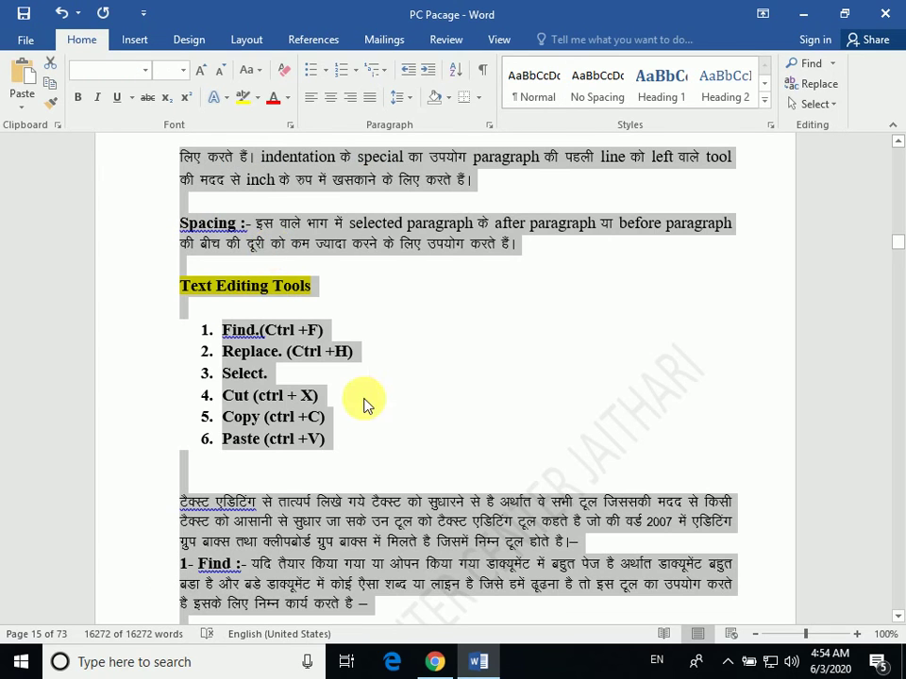
{"action": "left_click", "coordinate": [357, 429]}
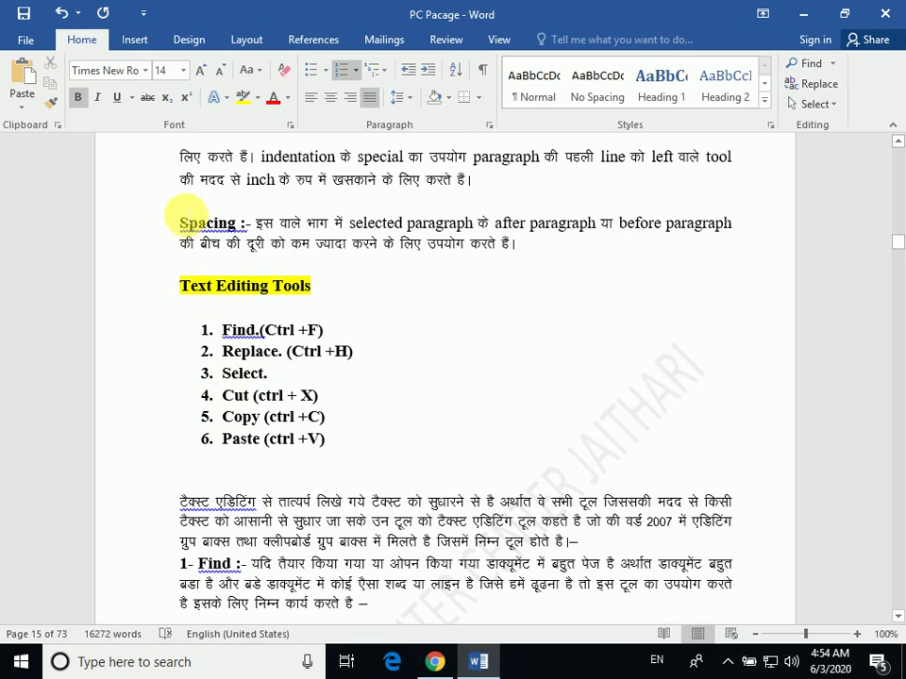
{"action": "left_click_drag", "start_coordinate": [180, 224], "coordinate": [522, 243]}
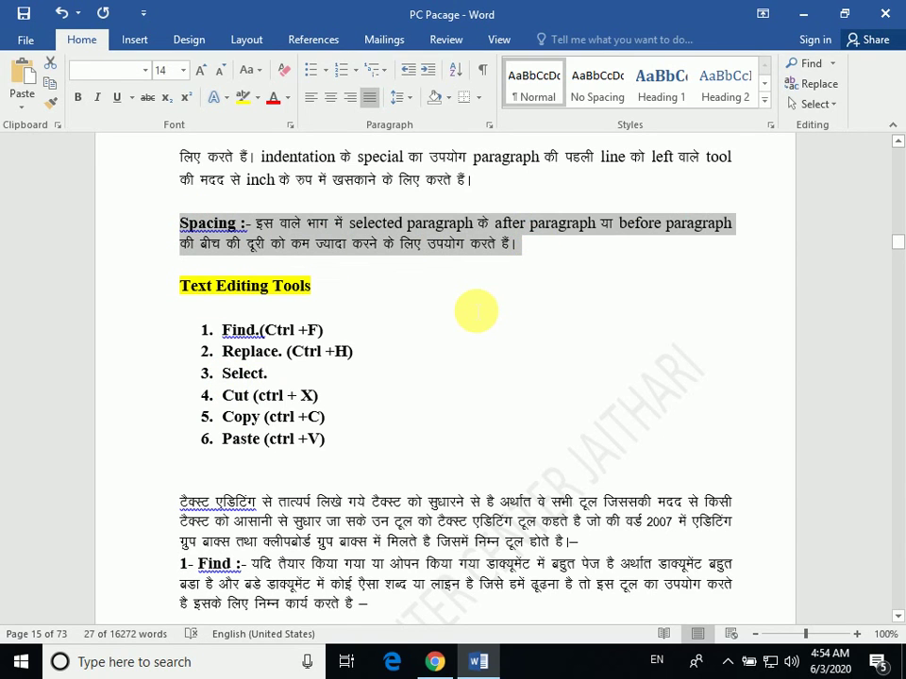
{"action": "left_click", "coordinate": [476, 311]}
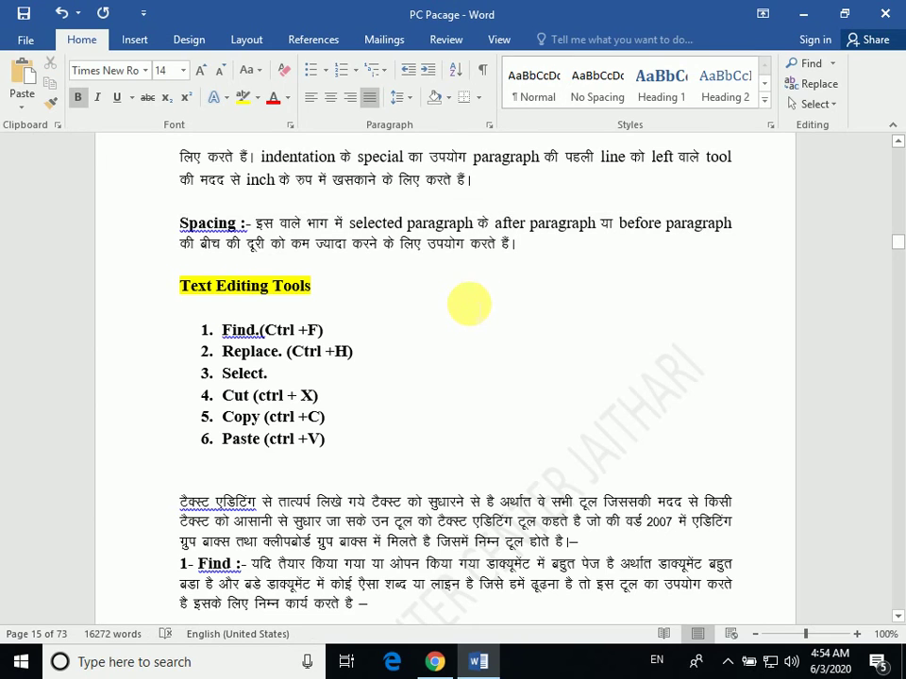
{"action": "key", "text": "ctrl+a"}
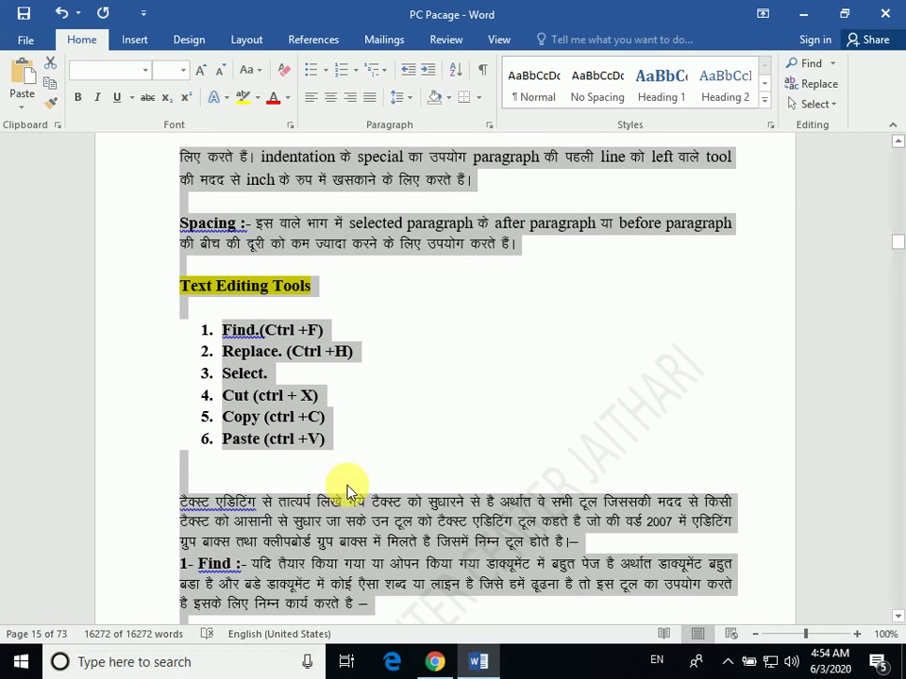
{"action": "left_click", "coordinate": [498, 401]}
{"action": "scroll", "coordinate": [500, 401], "scroll_direction": "up", "scroll_amount": 2}
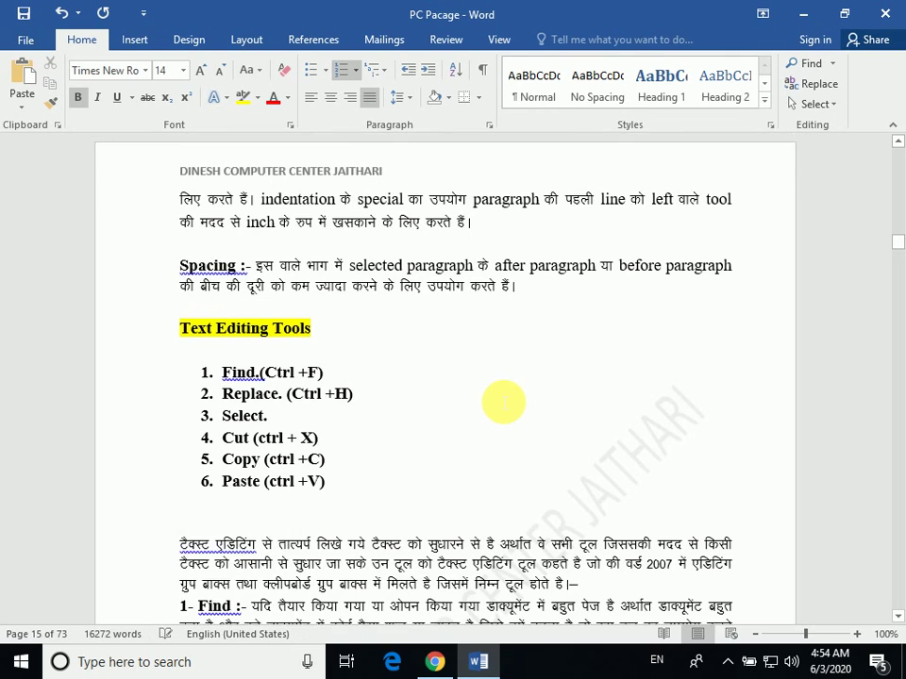
{"action": "mouse_move", "coordinate": [181, 242]}
{"action": "left_mouse_down"}
{"action": "mouse_move", "coordinate": [312, 243]}
{"action": "mouse_move", "coordinate": [476, 269]}
{"action": "left_mouse_up"}
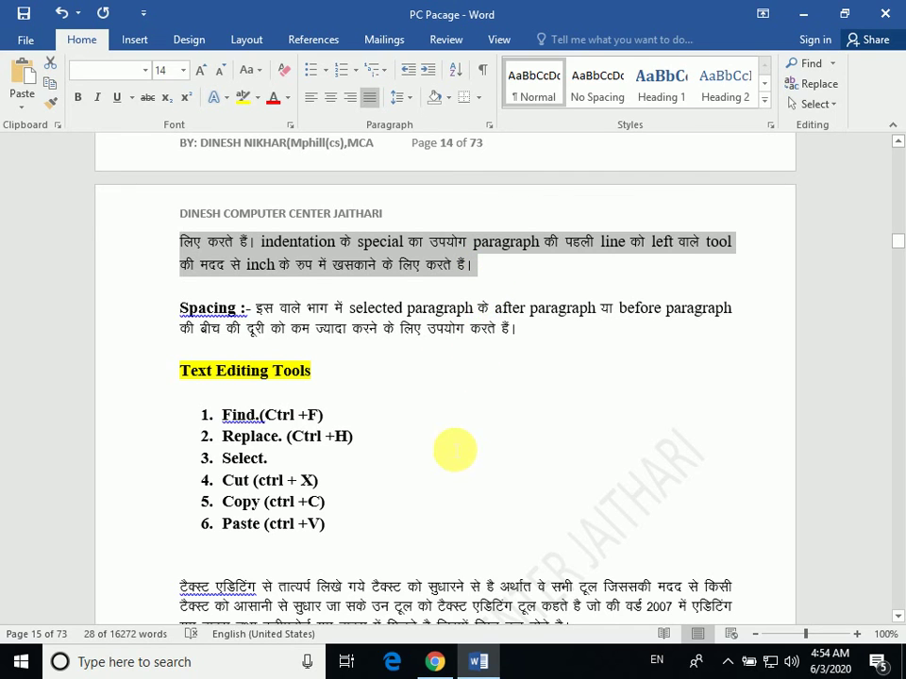
{"action": "scroll", "coordinate": [444, 458], "scroll_direction": "down", "scroll_amount": 1}
{"action": "scroll", "coordinate": [359, 462], "scroll_direction": "down", "scroll_amount": 1}
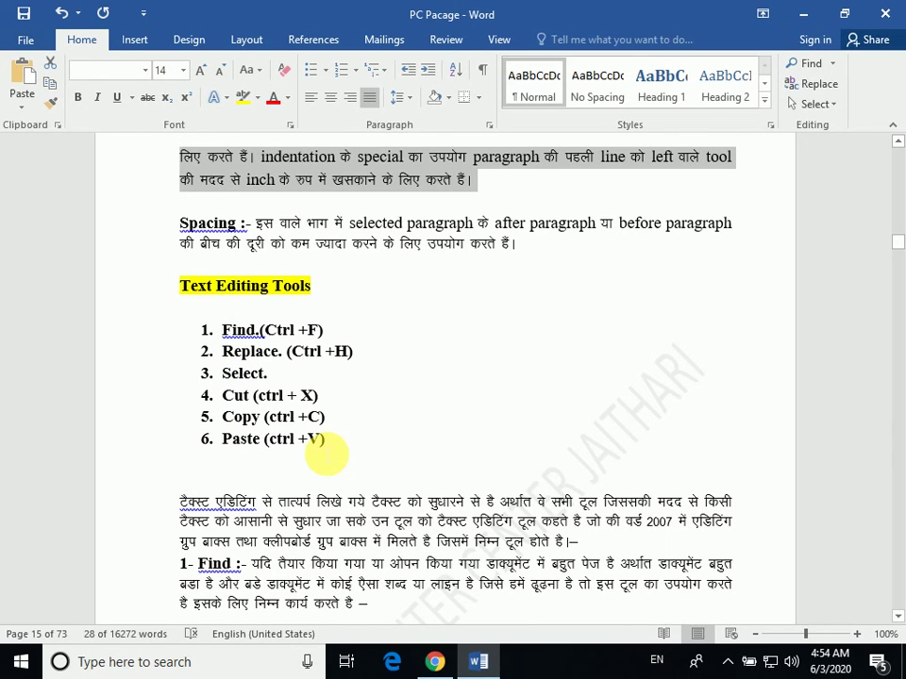
{"action": "scroll", "coordinate": [326, 449], "scroll_direction": "down", "scroll_amount": 1}
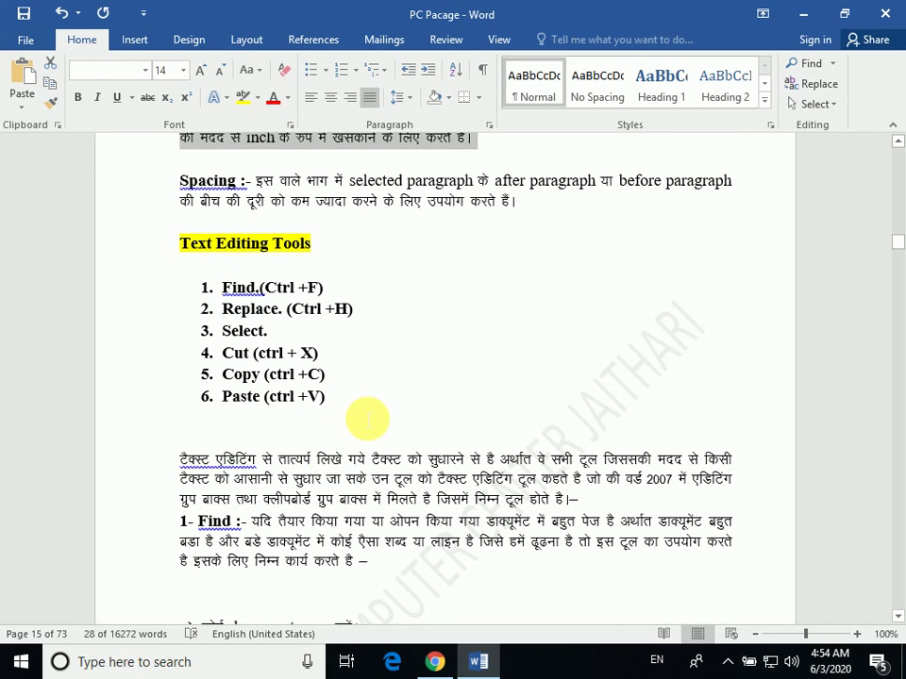